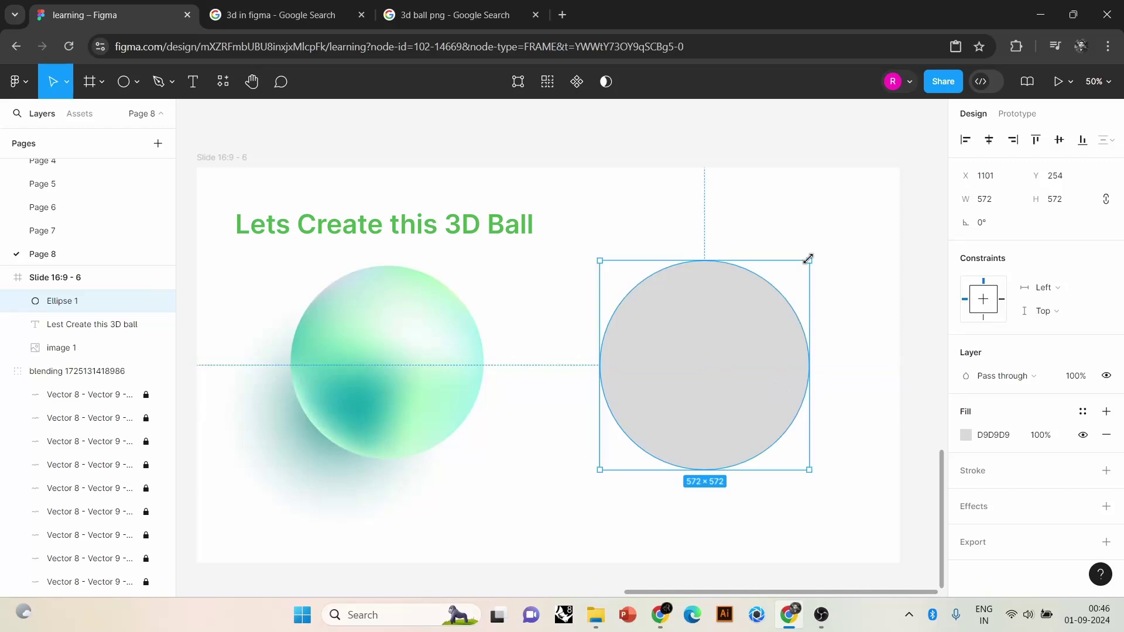
Resize the grey circle to 506×506 and switch its fill to a linear gradient.
left_click_drag(808, 257, 789, 272)
left_click(966, 435)
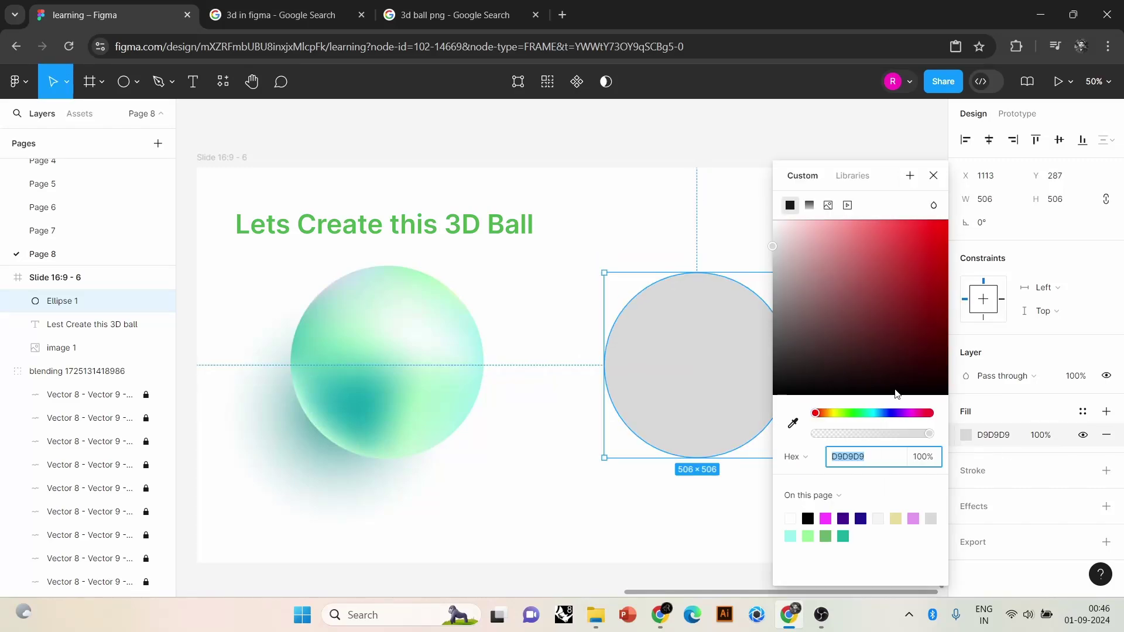
left_click(809, 205)
Angle the grey gradient diagonally and add a middle stop at 67%.
left_click_drag(695, 270, 721, 331)
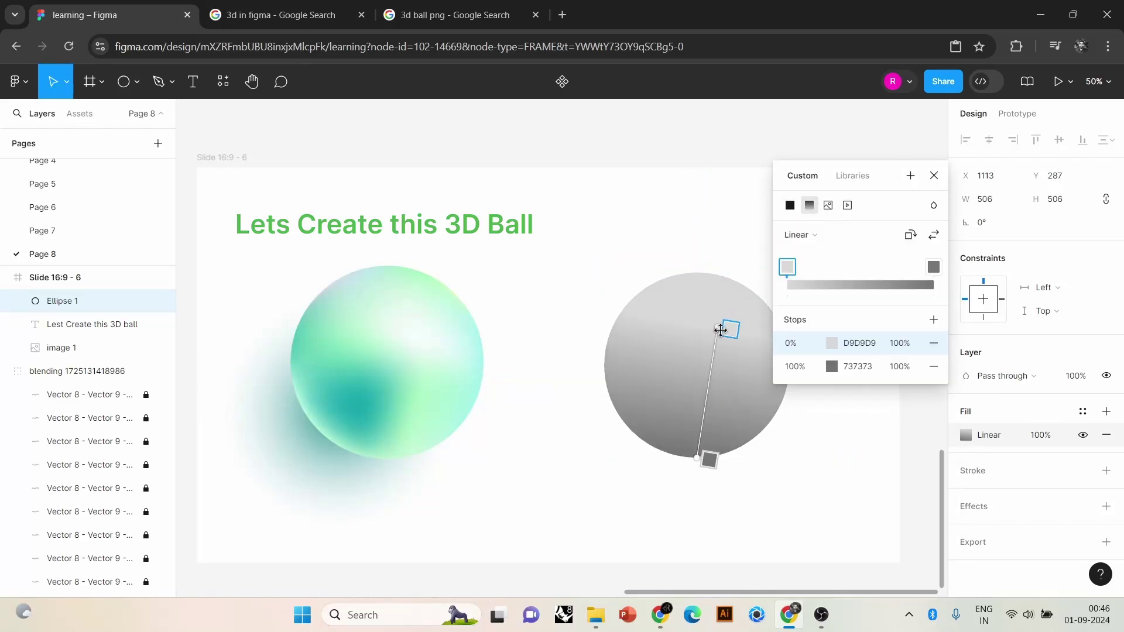
left_click_drag(697, 459, 633, 438)
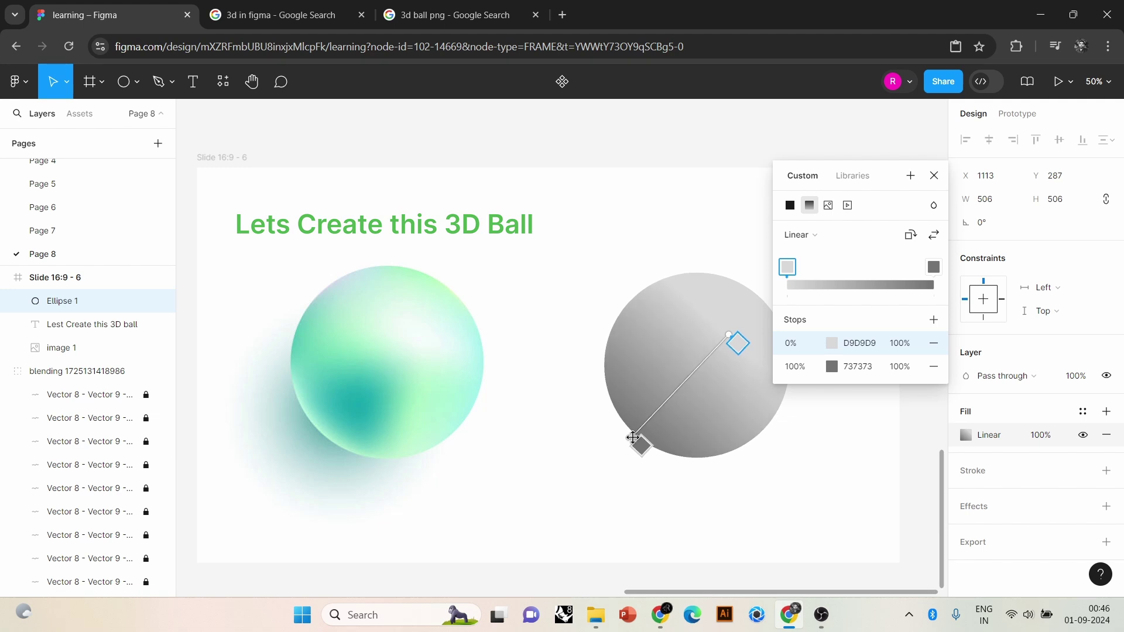
left_click(669, 399)
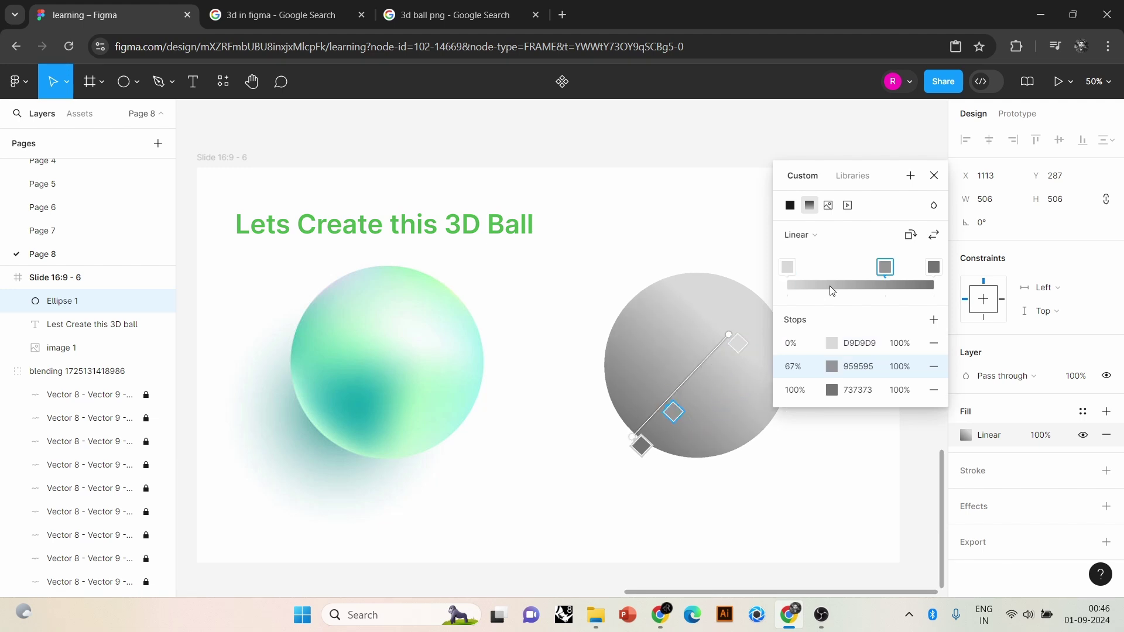
left_click(787, 267)
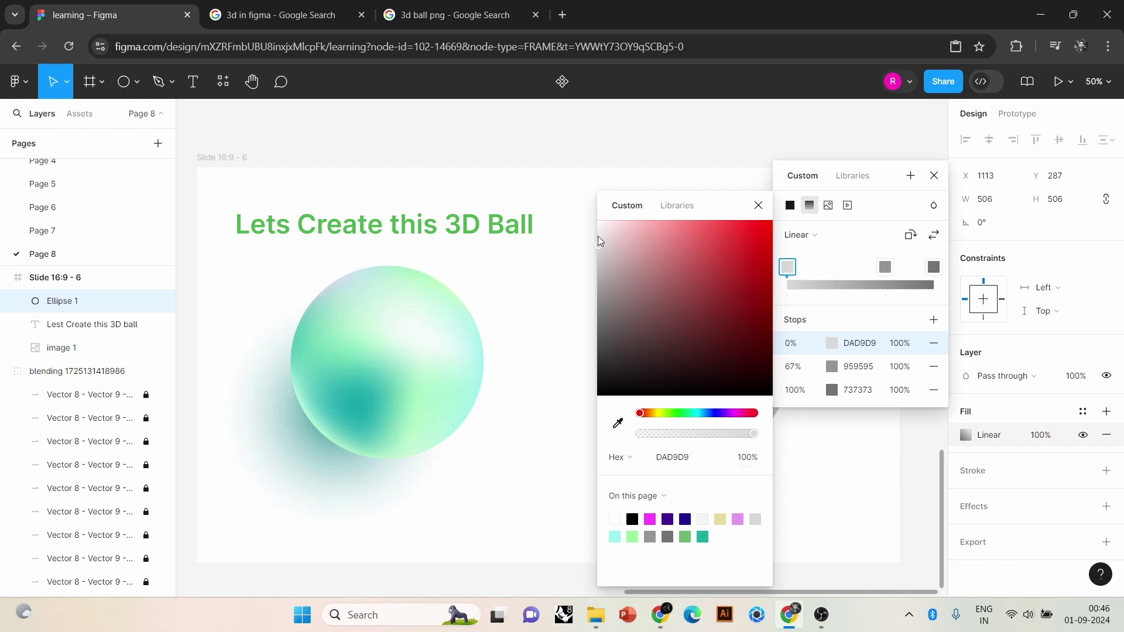
Make the 0% stop white (FFFEFE) and sample mint from the reference ball for the 100% stop.
left_click_drag(598, 237, 598, 219)
left_click(833, 391)
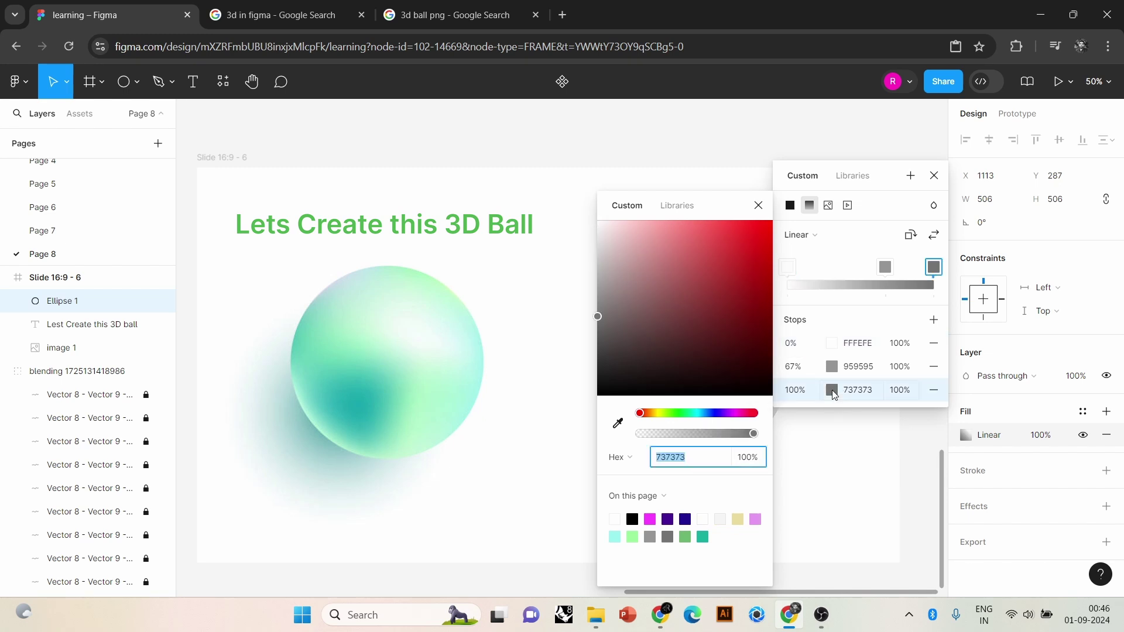
left_click(820, 397)
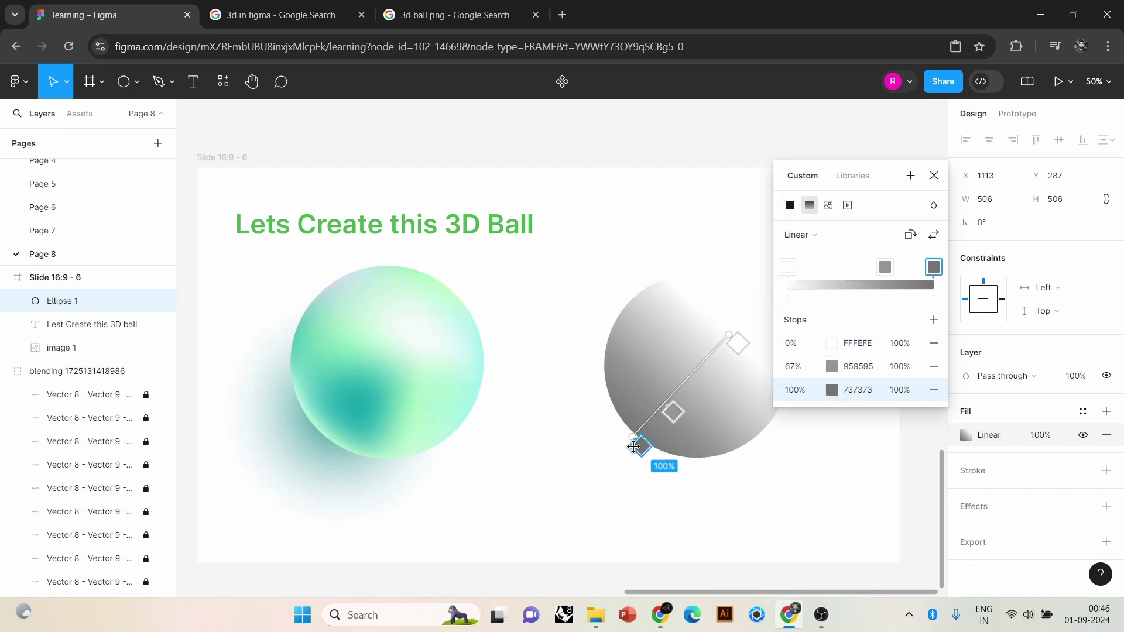
left_click(835, 392)
left_click(618, 423)
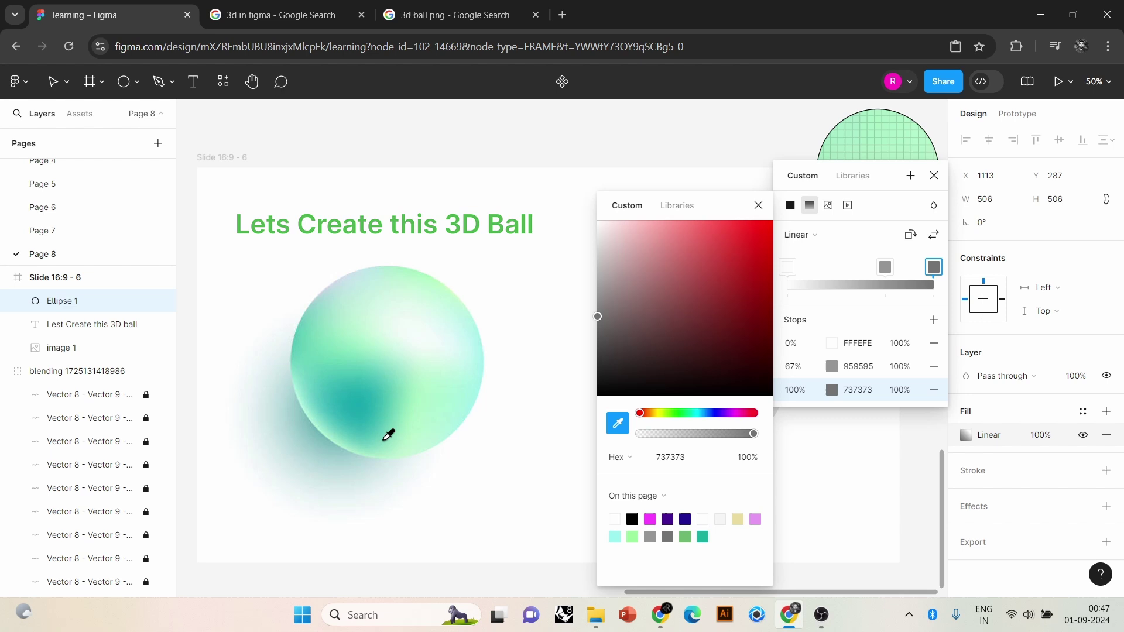
left_click(339, 446)
Sample teal from the reference ball for the 67% stop and make the gradient radial.
left_click(887, 268)
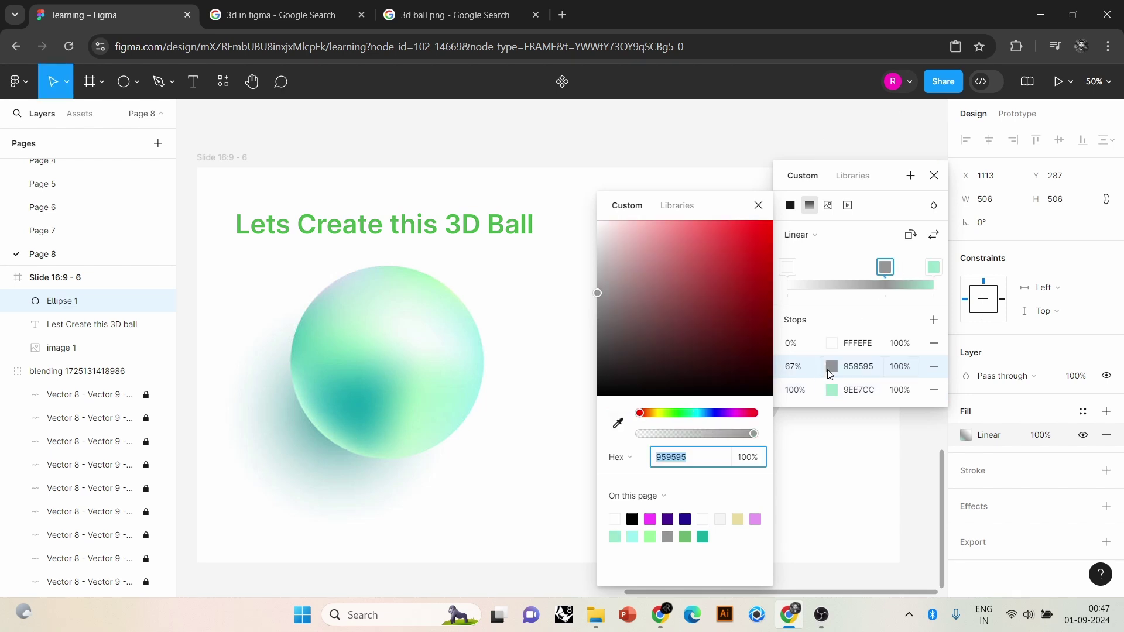
left_click(618, 423)
left_click(362, 396)
left_click(758, 205)
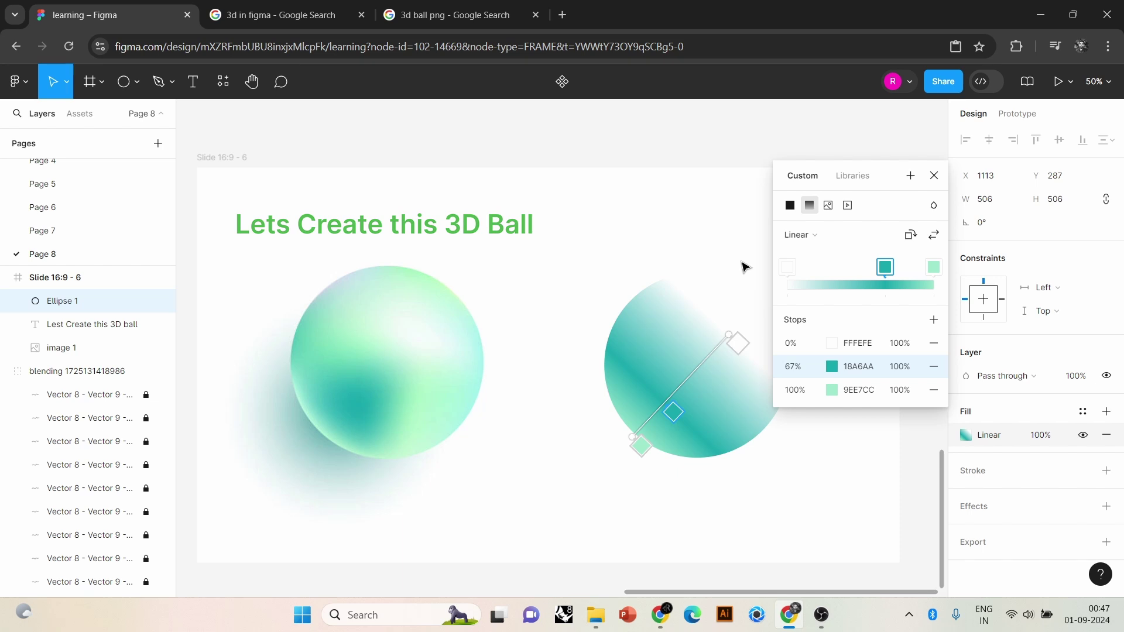
left_click(826, 240)
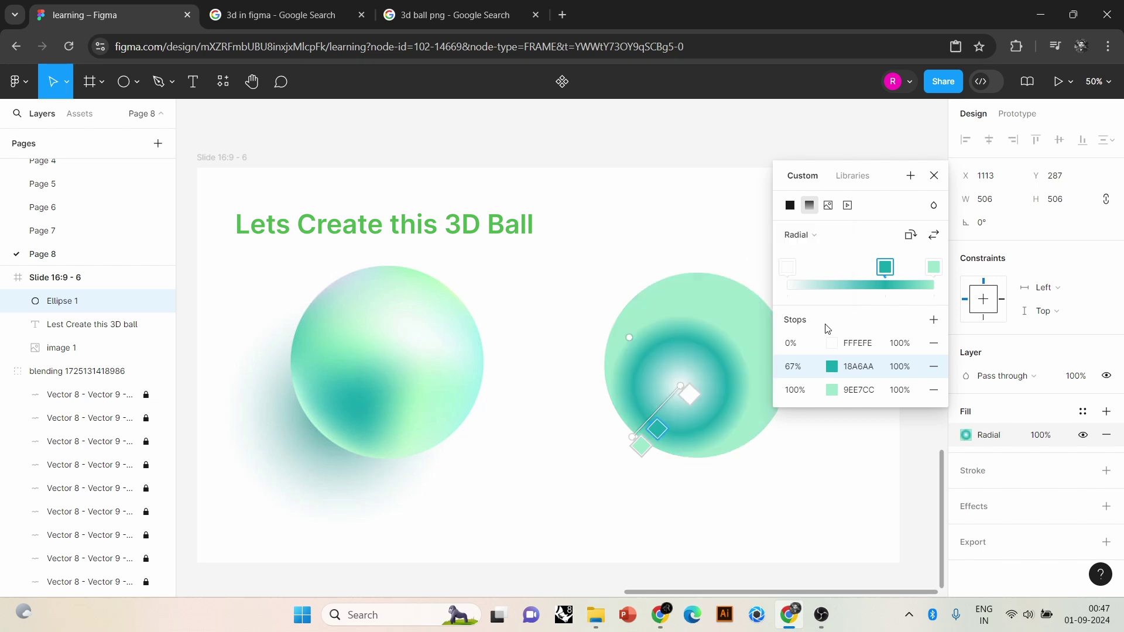
Move the radial highlight to the ball's upper right and lighten the 100% stop to pale mint.
left_click_drag(680, 386, 738, 319)
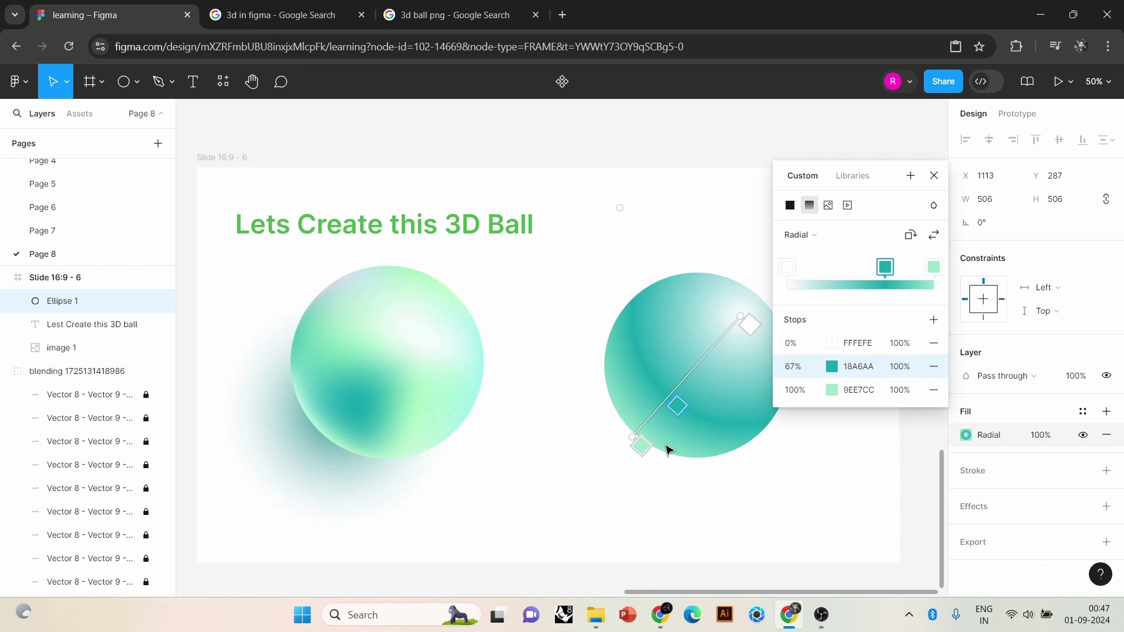
left_click(833, 390)
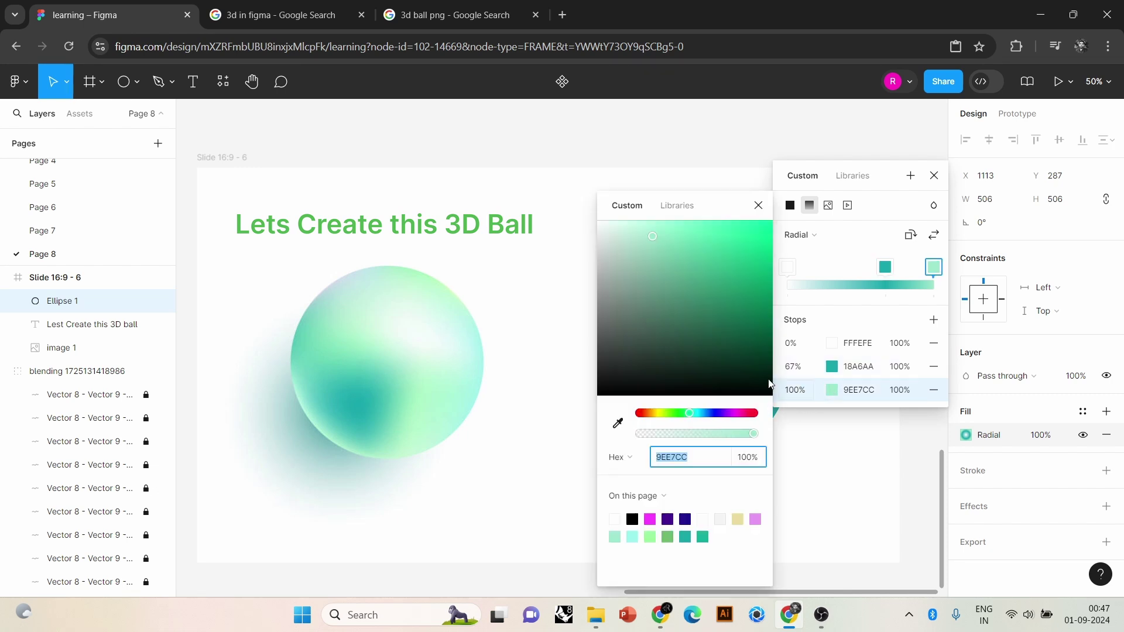
left_click_drag(658, 242, 615, 221)
key("Escape")
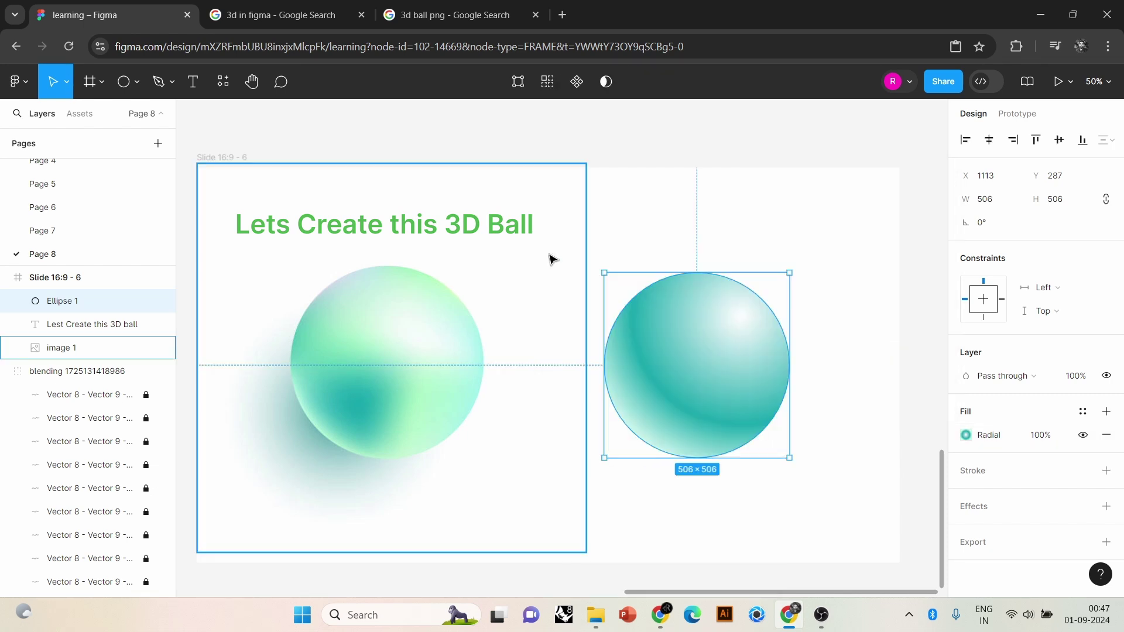
Reselect the right-hand ball to copy it.
left_click(863, 331)
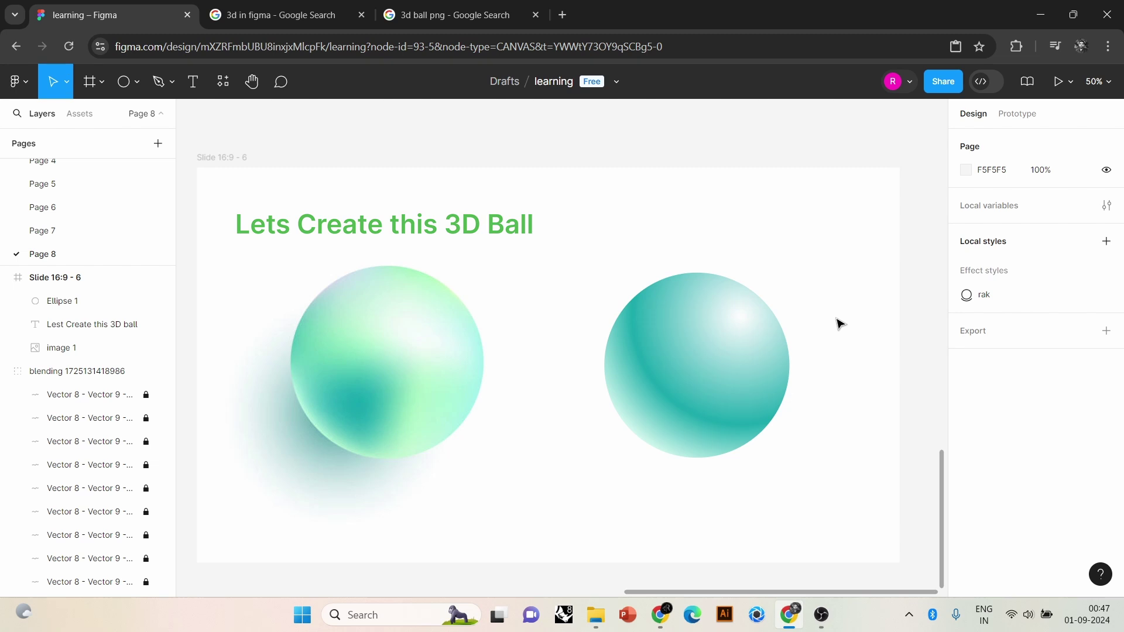
left_click(768, 371)
left_click(854, 313)
Paste the ball copy in place and re-angle its radial gradient: white upper left, teal lower right.
key("ctrl+v")
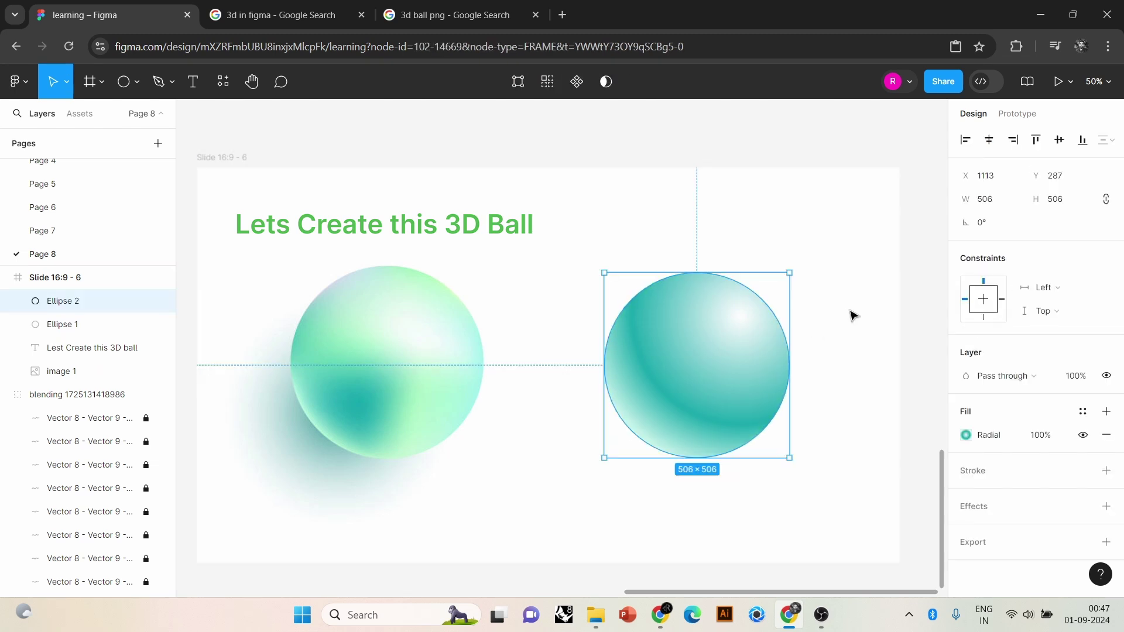
left_click_drag(726, 364, 726, 364)
left_click(966, 436)
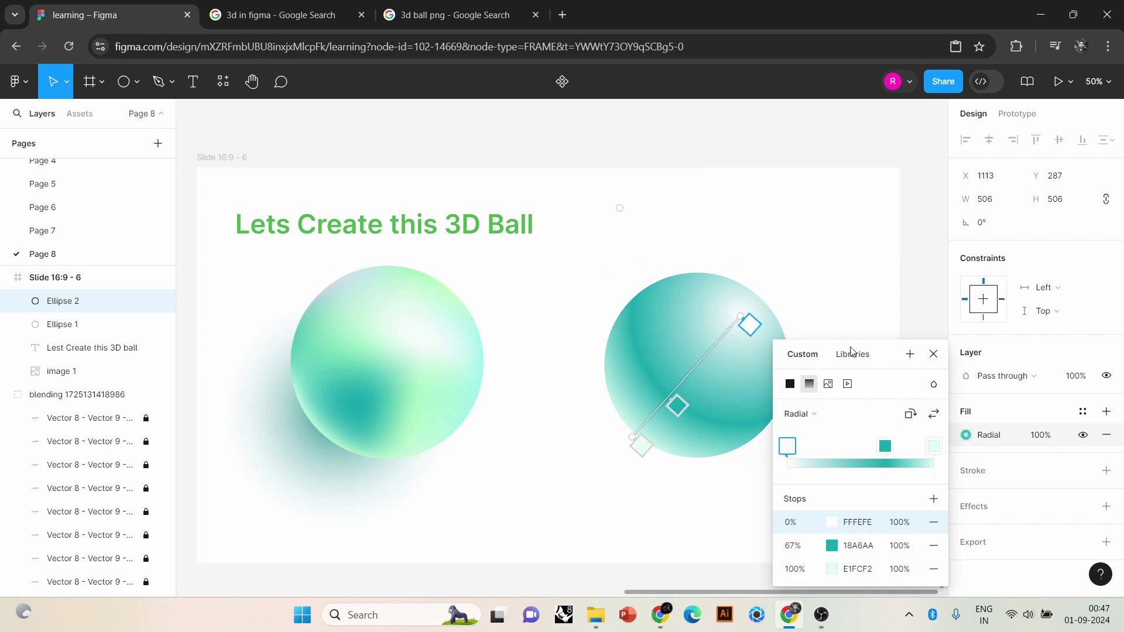
left_click_drag(740, 317, 621, 340)
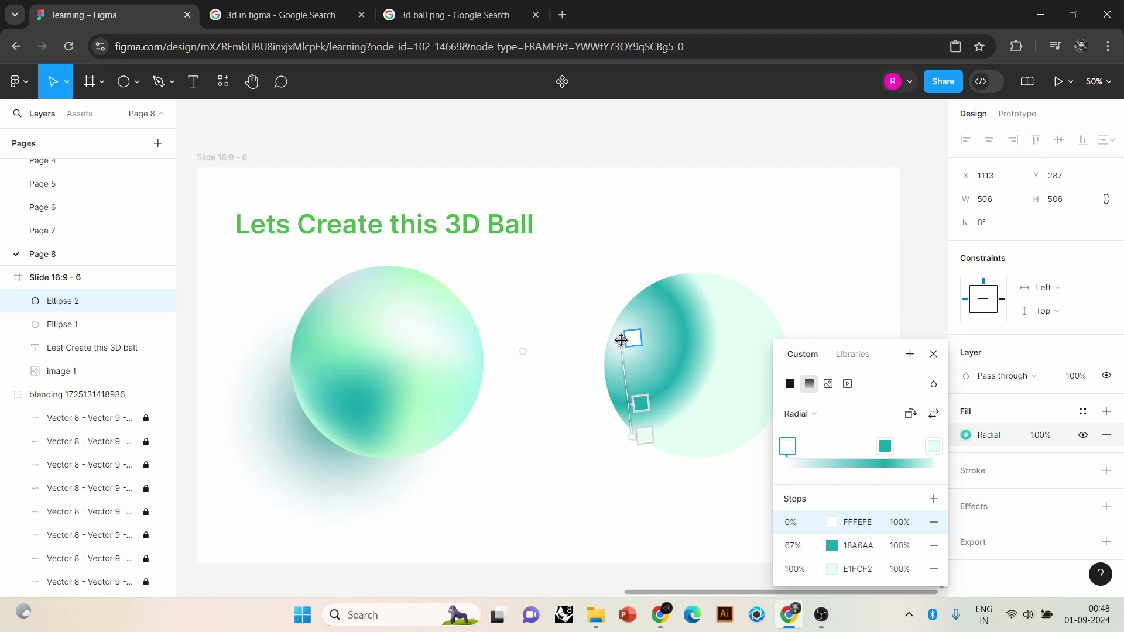
left_click(638, 442)
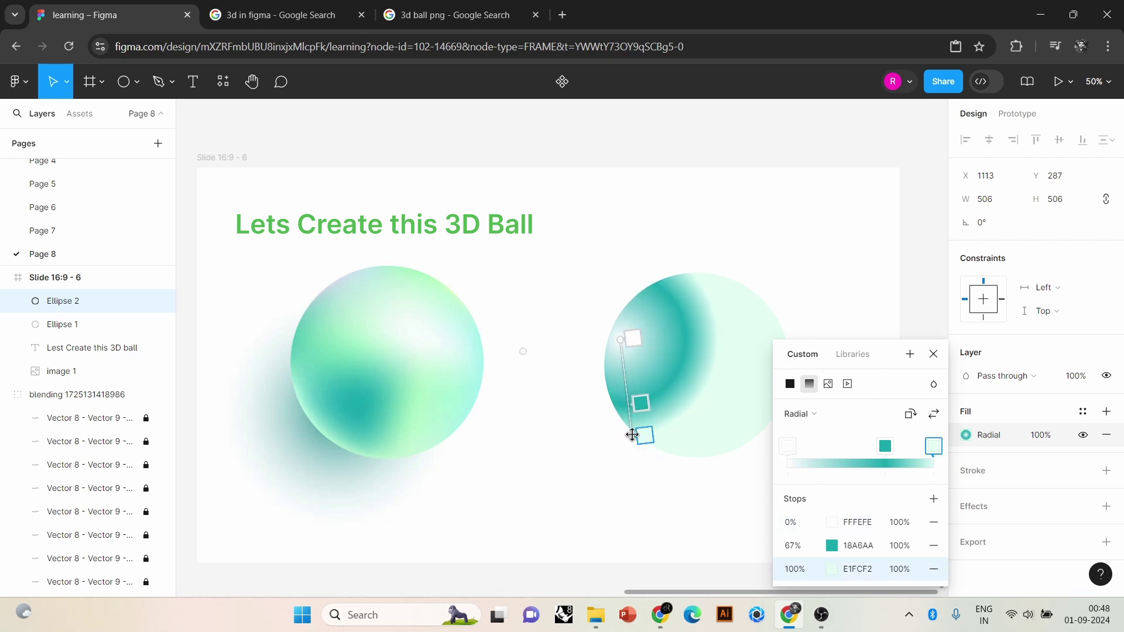
mouse_move(633, 435)
left_mouse_down()
mouse_move(747, 431)
mouse_move(739, 467)
left_mouse_up()
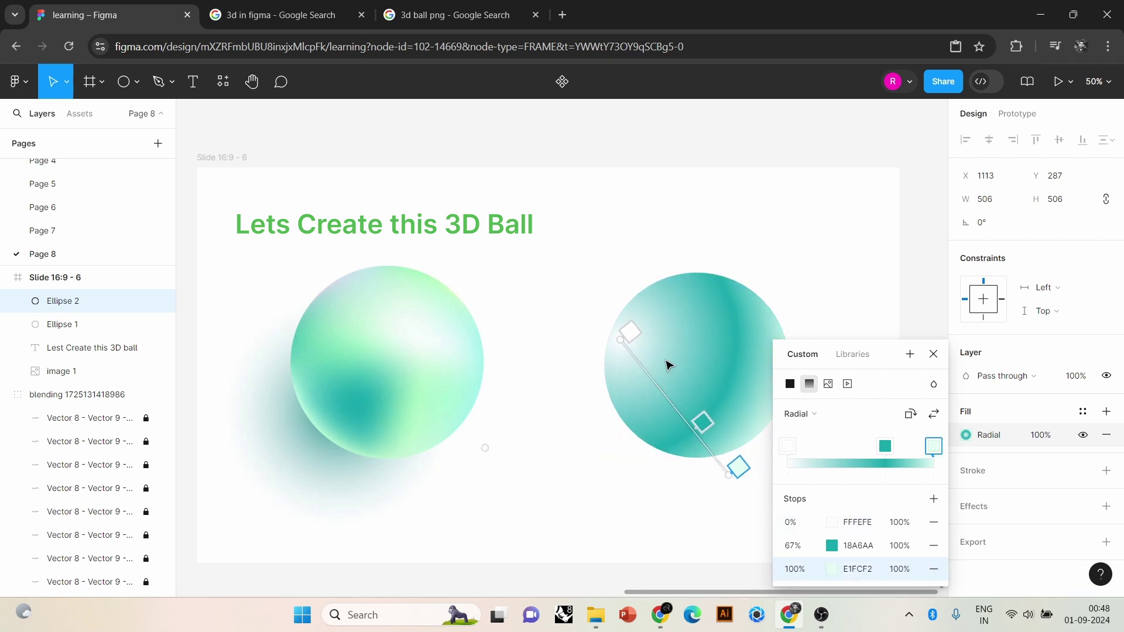
left_click_drag(621, 339, 644, 304)
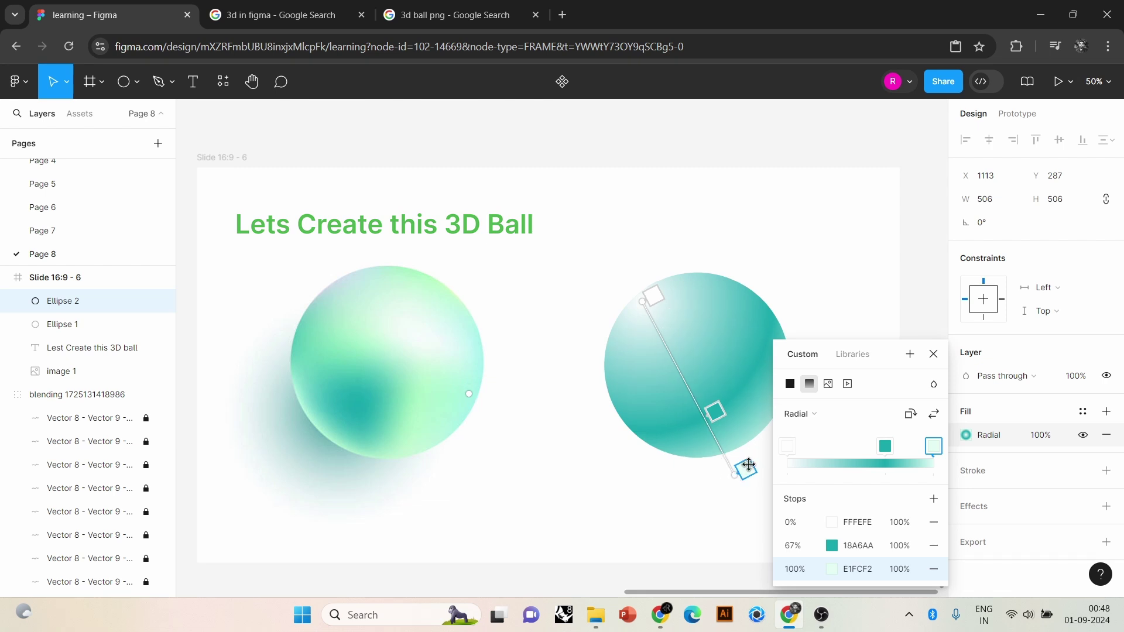
left_click_drag(732, 474, 754, 469)
left_click_drag(644, 303, 642, 294)
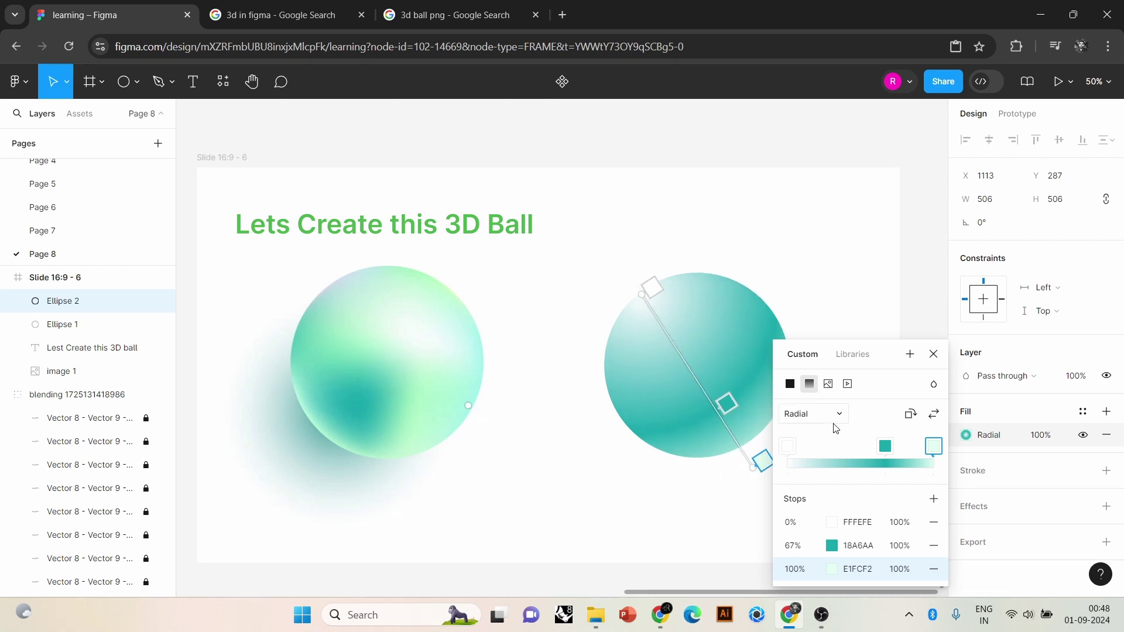
Make the copy's 0% gradient stop pink.
left_click(832, 523)
left_click(633, 536)
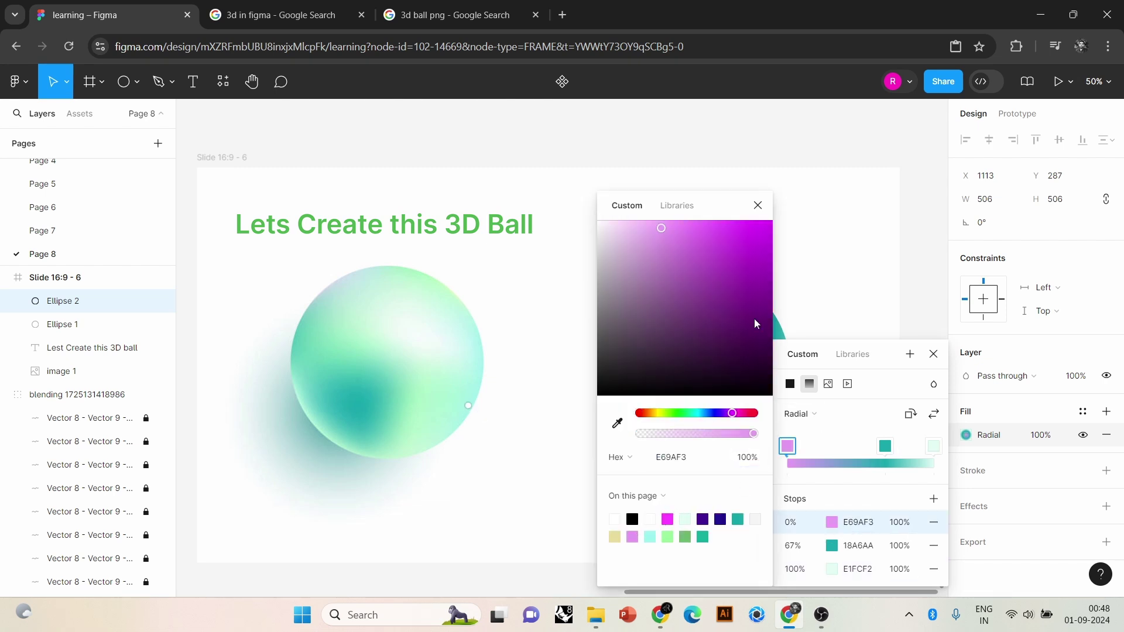
left_click(757, 205)
Move the teal stop to 42% and fade the teal and outer 100% stops to 0% opacity.
left_click_drag(727, 403, 698, 362)
left_click(908, 546)
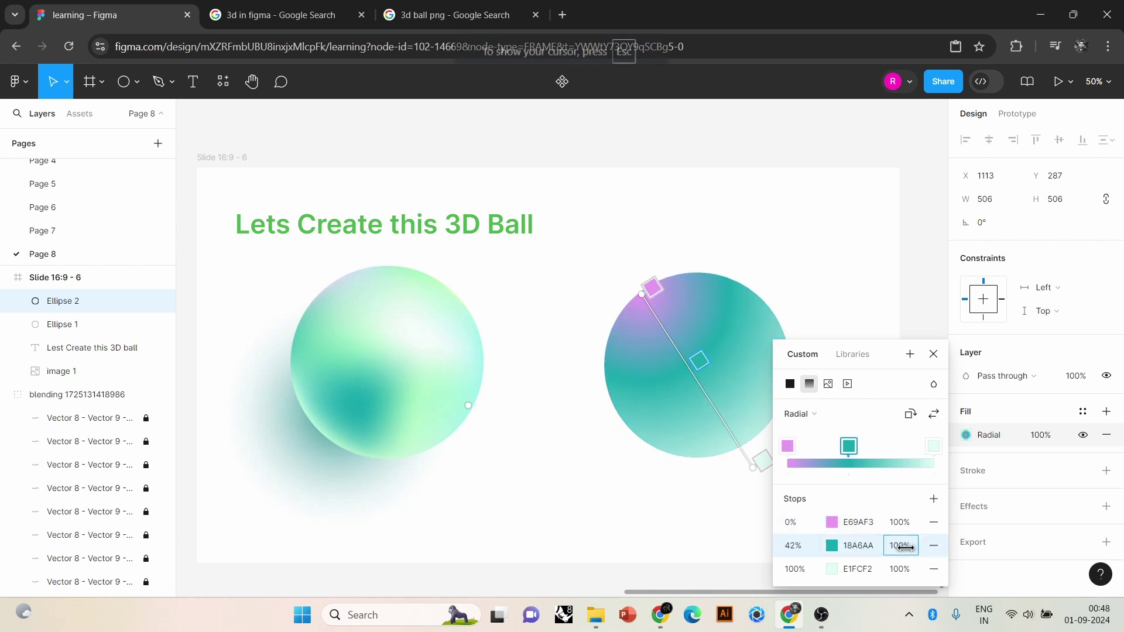
left_click_drag(905, 546, 760, 483)
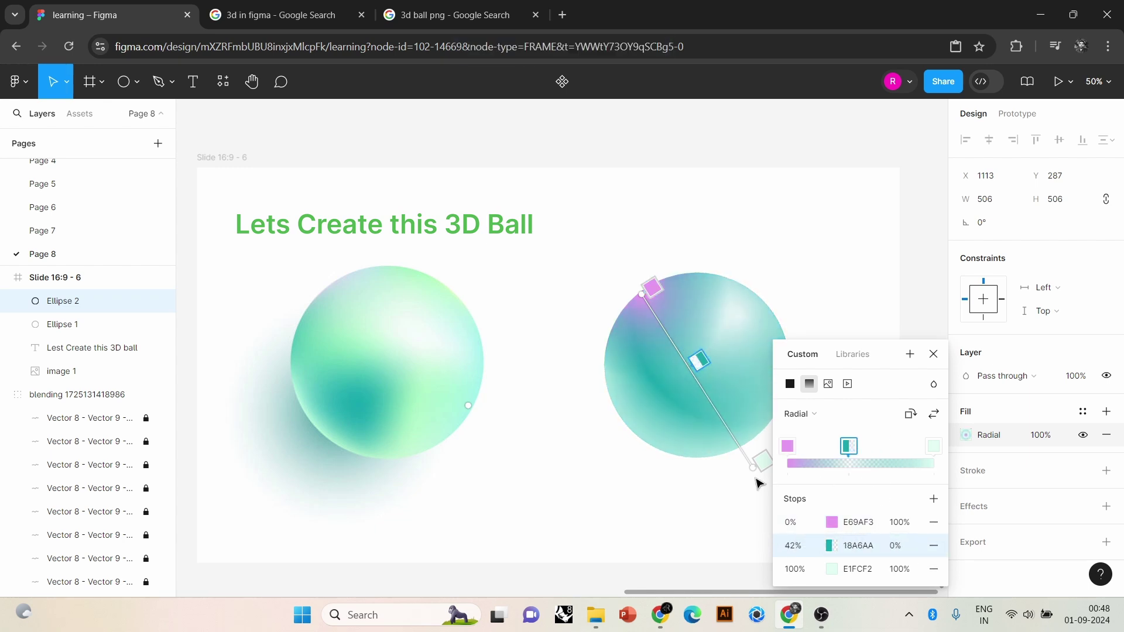
left_click(832, 572)
left_click_drag(900, 569, 759, 569)
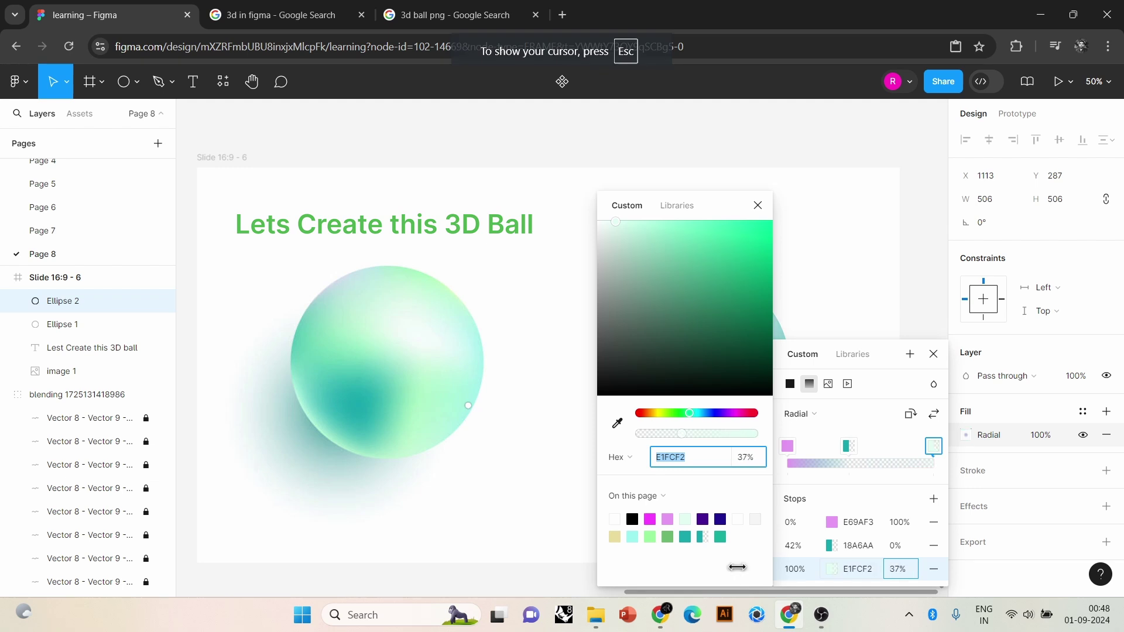
left_click(1034, 387)
left_click(849, 368)
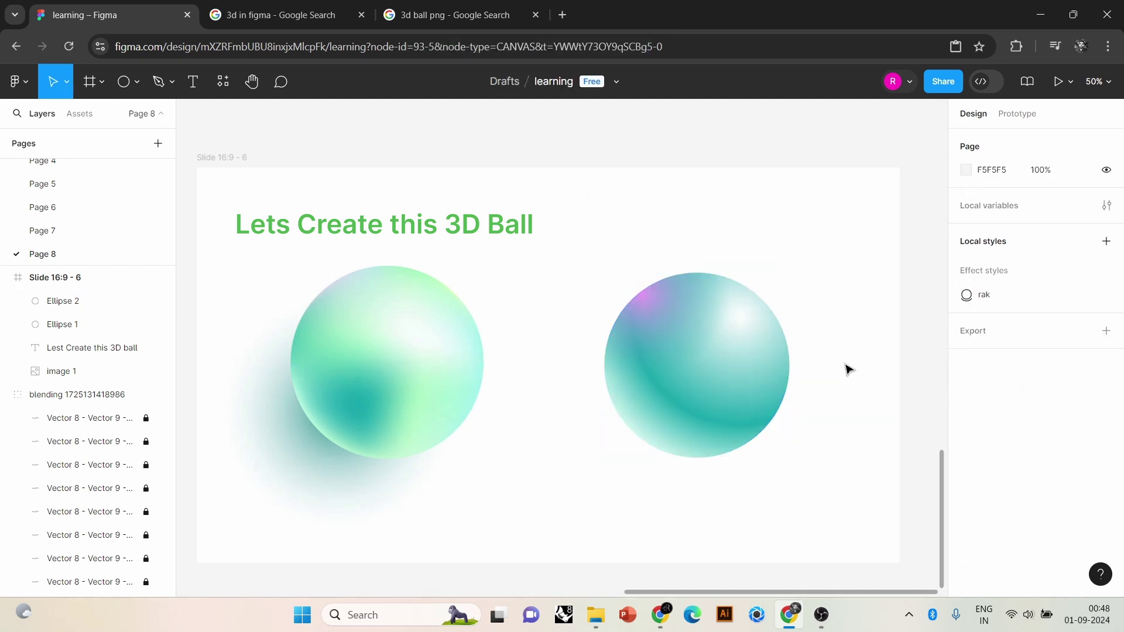
Set Ellipse 1's 67% stop to light green sampled from the left ball, with Ellipse 2 moved back on top.
left_click(732, 371)
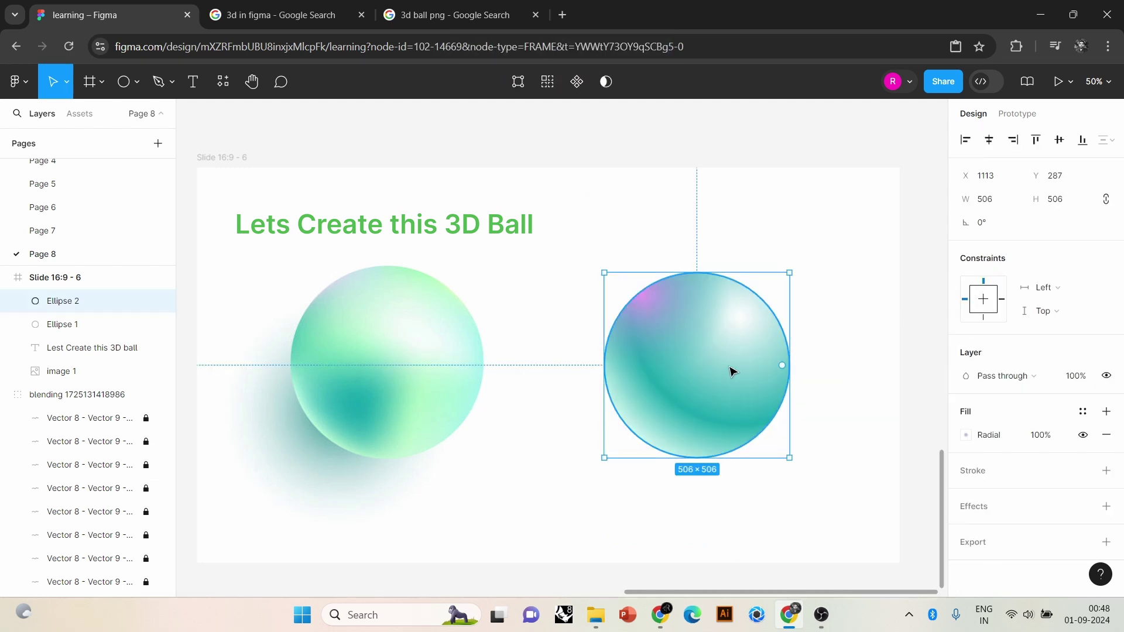
left_click_drag(730, 403, 716, 326)
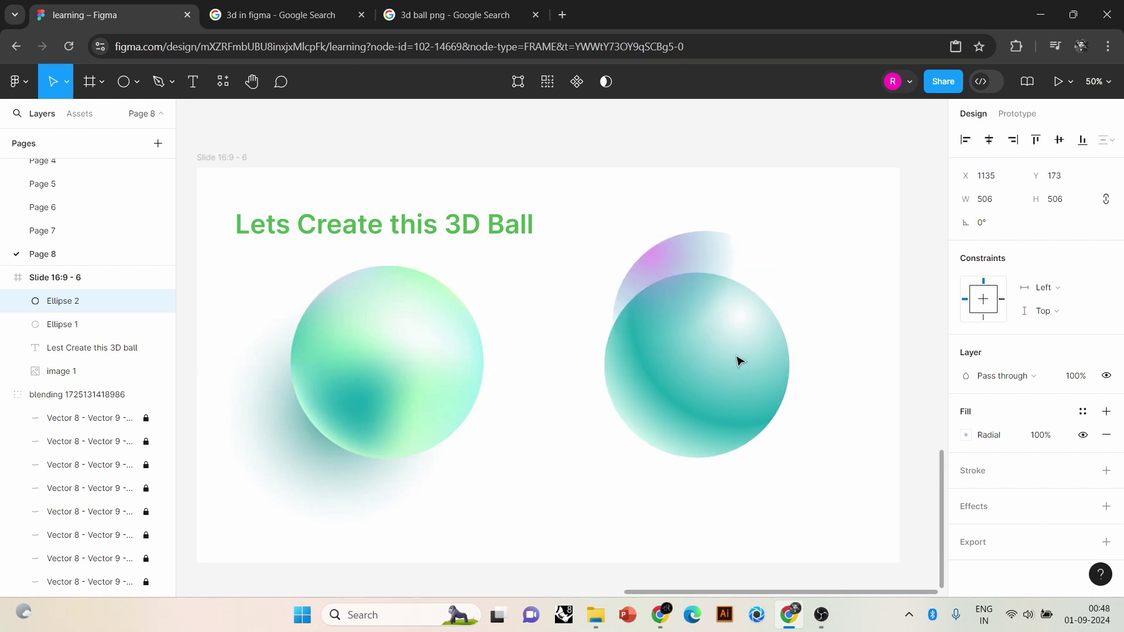
left_click(711, 446)
left_click(967, 435)
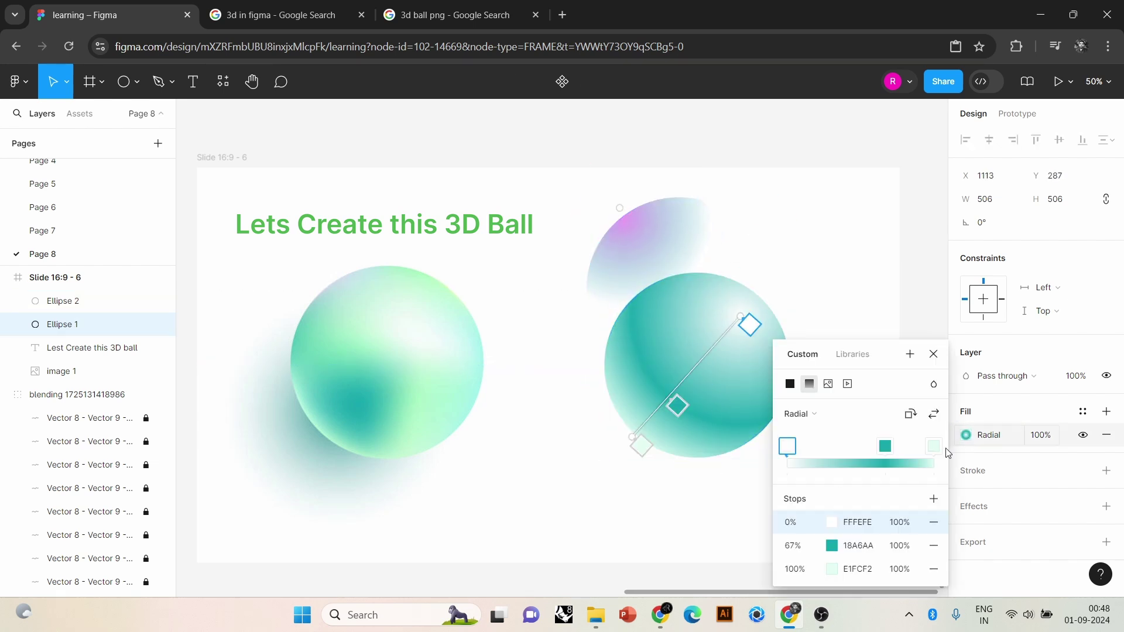
left_click(832, 546)
left_click(616, 423)
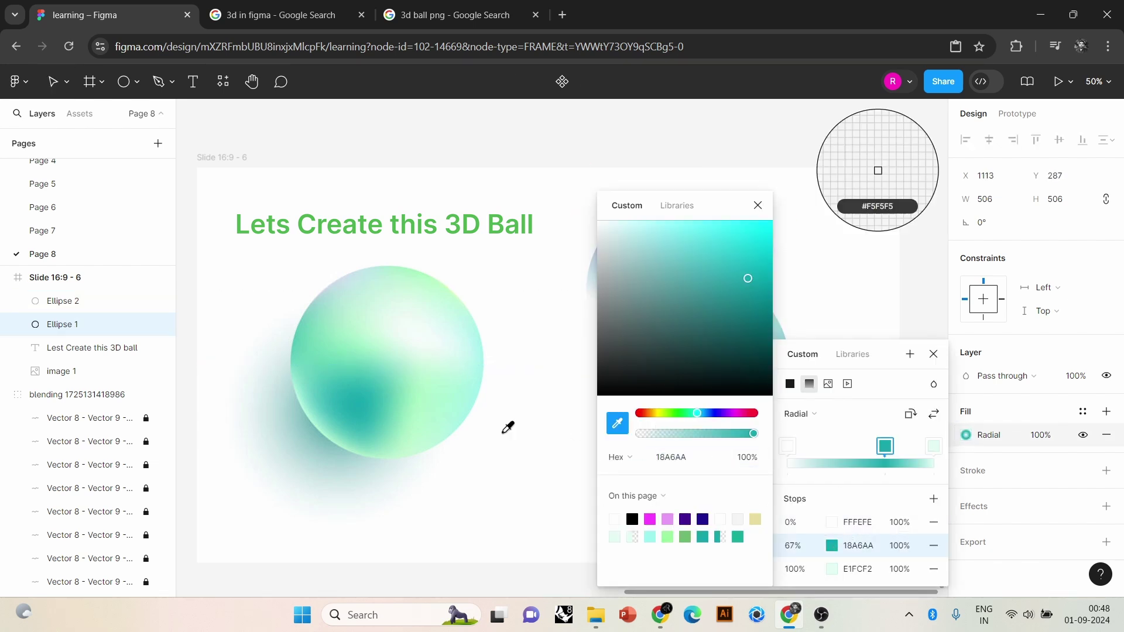
left_click(421, 419)
left_click(933, 354)
left_click_drag(665, 237, 666, 304)
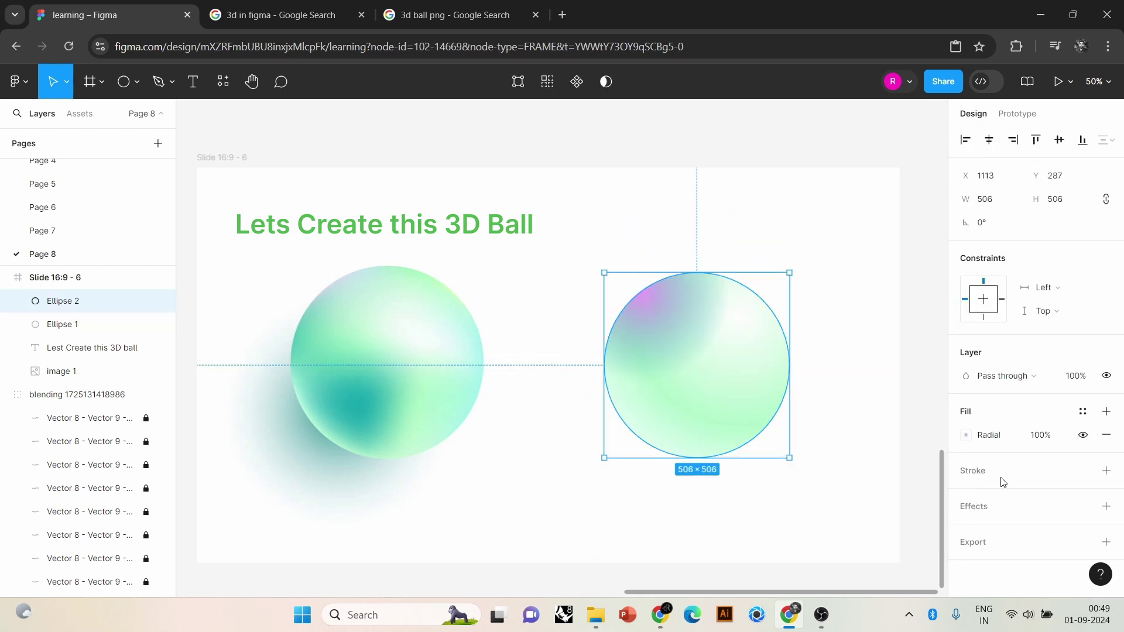
Change the top layer's pink 0% gradient stop to pale pink FCE0FF.
left_click(966, 434)
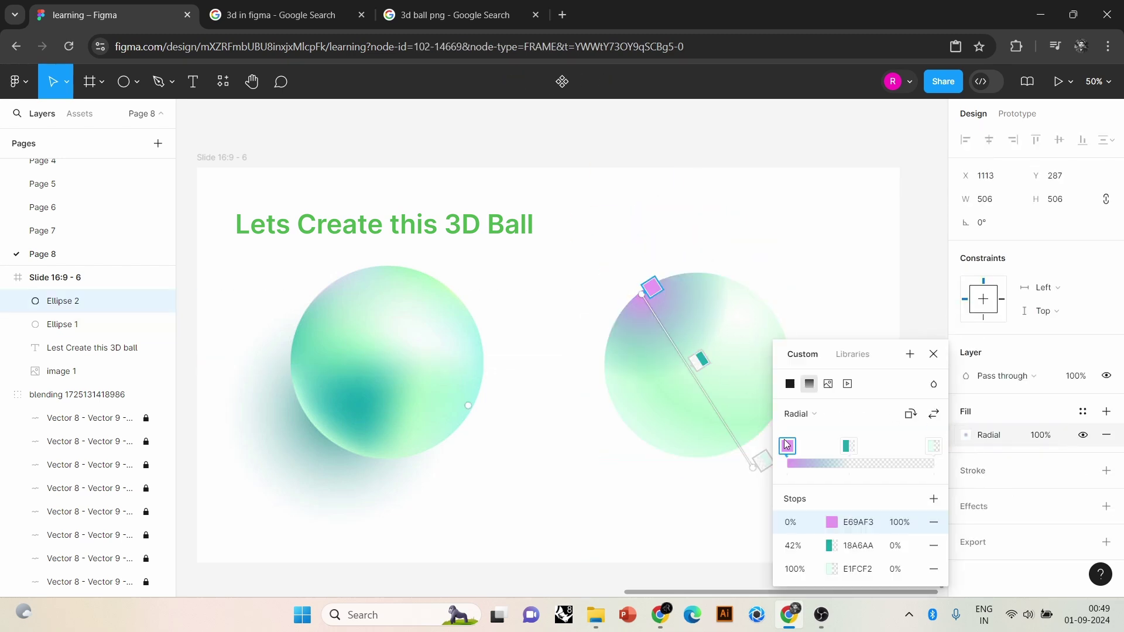
left_click(831, 522)
left_click(683, 457)
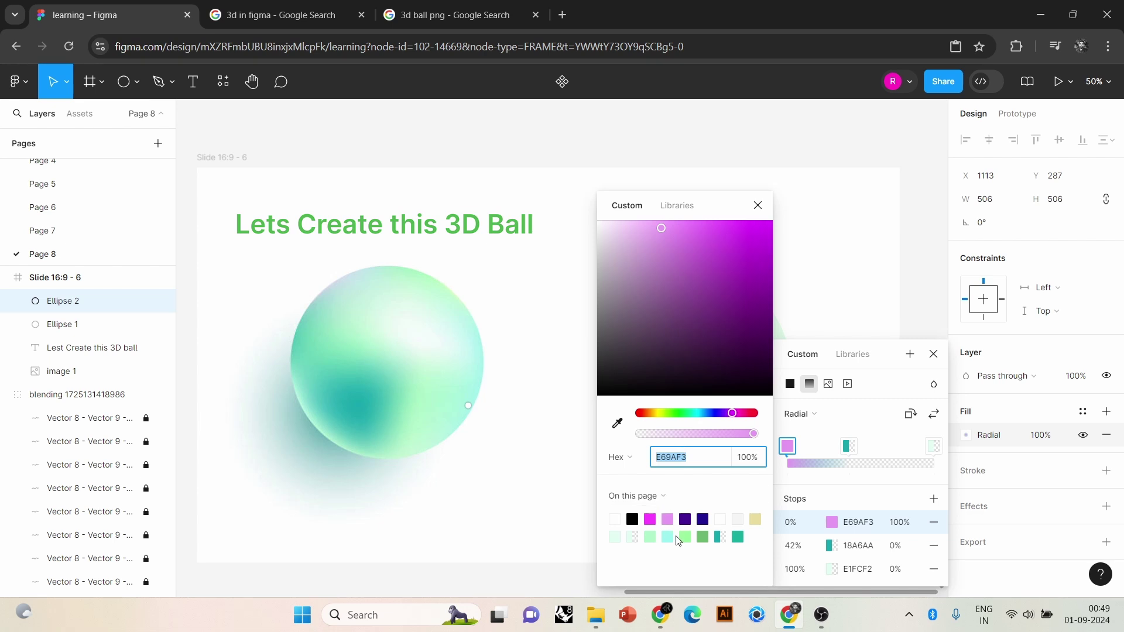
type("FCE0FF")
key("Return")
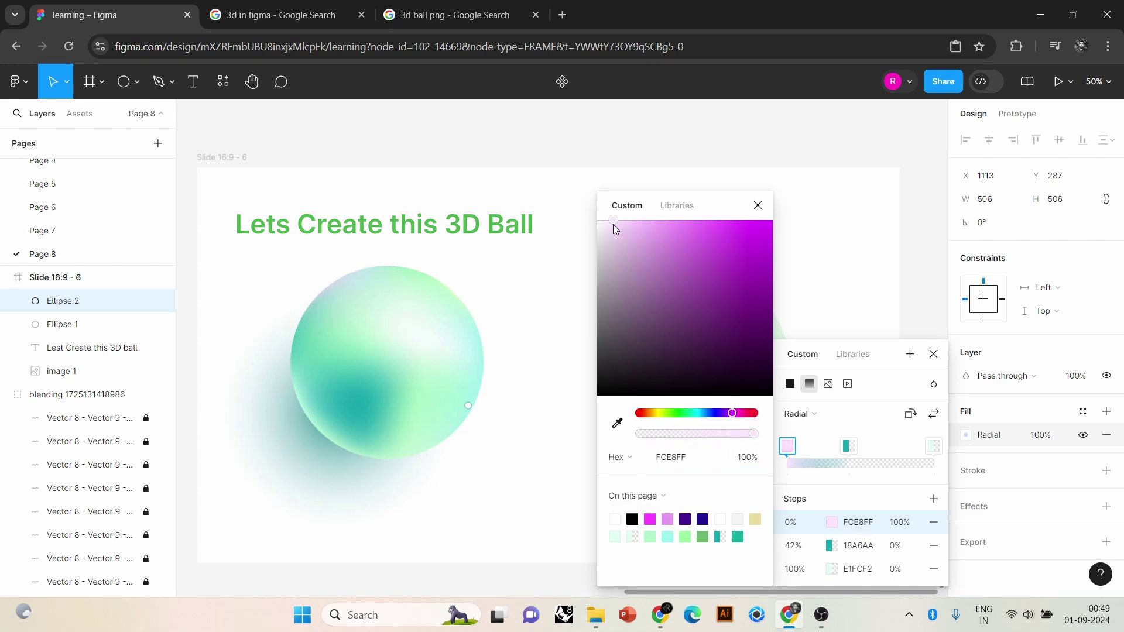
key("Escape")
key("Escape")
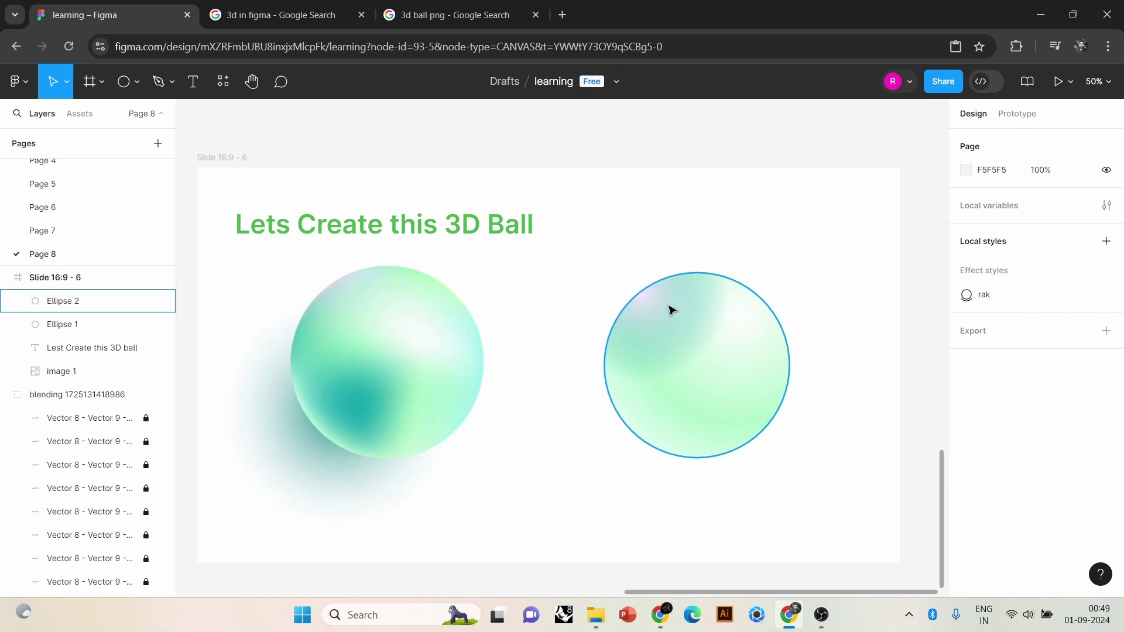
left_click(657, 320)
Draw a small tilted ellipse on the right ball's lower half and fill it with sampled teal.
left_click(561, 175)
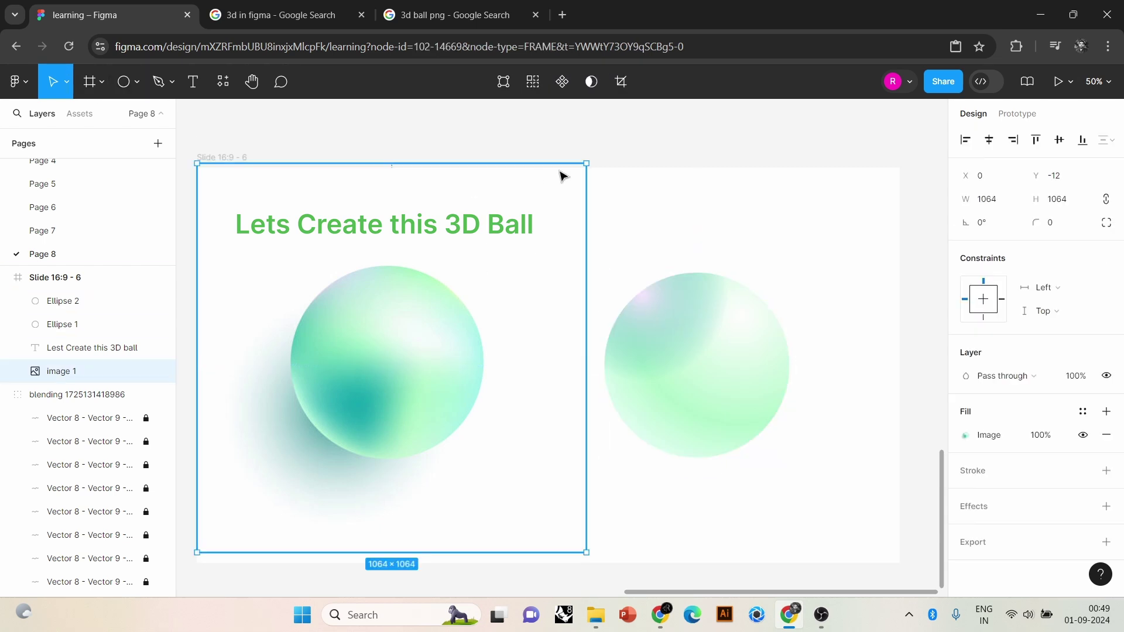
left_click(138, 83)
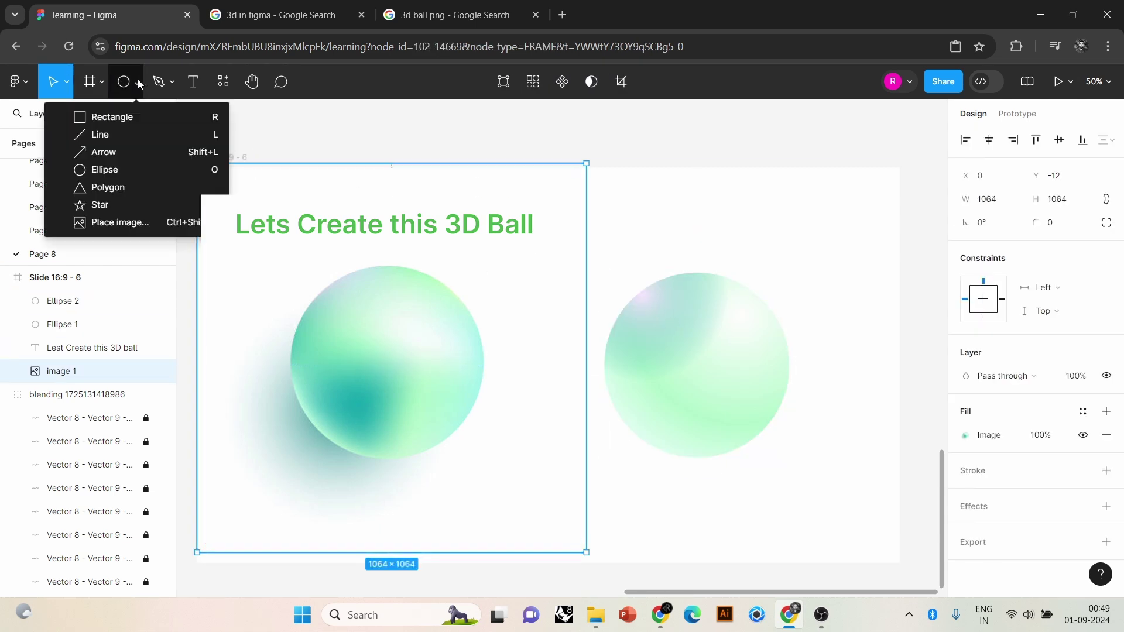
left_click(107, 171)
mouse_move(633, 350)
left_mouse_down()
mouse_move(754, 406)
mouse_move(724, 415)
left_mouse_up()
mouse_move(761, 379)
left_mouse_down()
mouse_move(742, 354)
mouse_move(687, 415)
left_mouse_up()
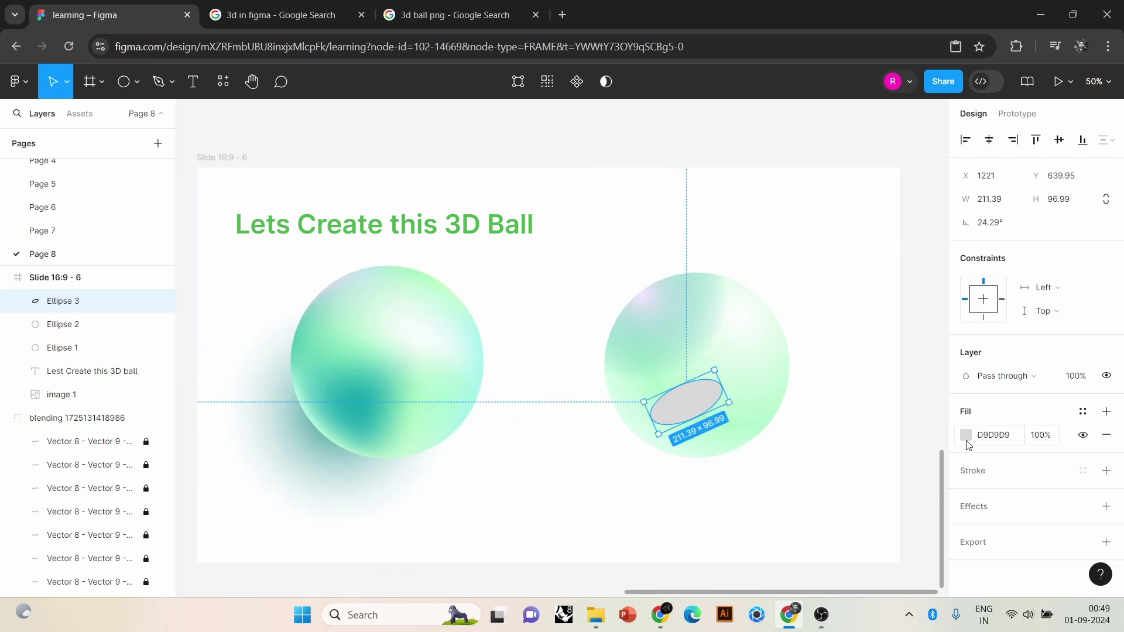
left_click(966, 434)
left_click(792, 423)
left_click(381, 402)
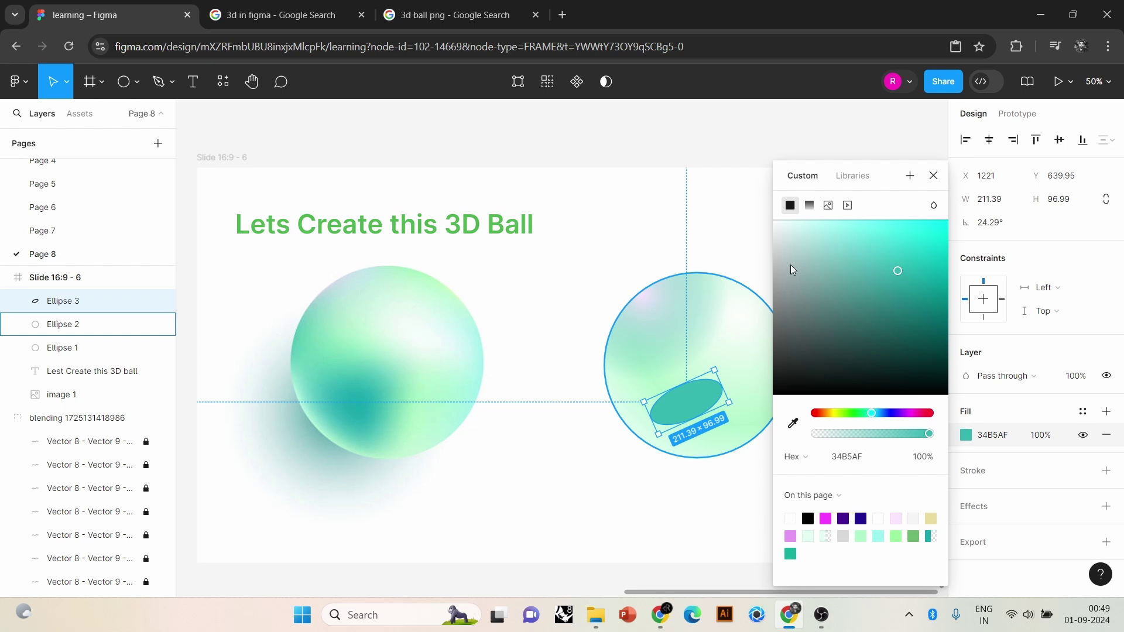
left_click(933, 175)
Add a layer blur effect to the teal ellipse and raise its blur amount.
left_click(1106, 506)
left_click(1051, 530)
left_click(1021, 547)
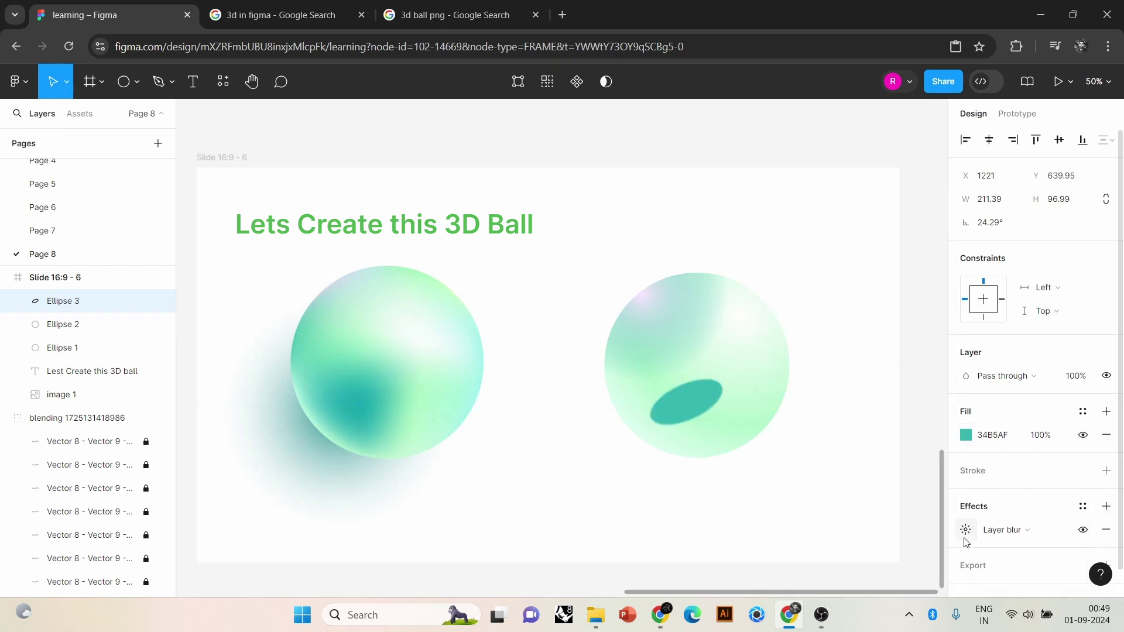
left_click(966, 529)
left_click_drag(792, 565, 29, 571)
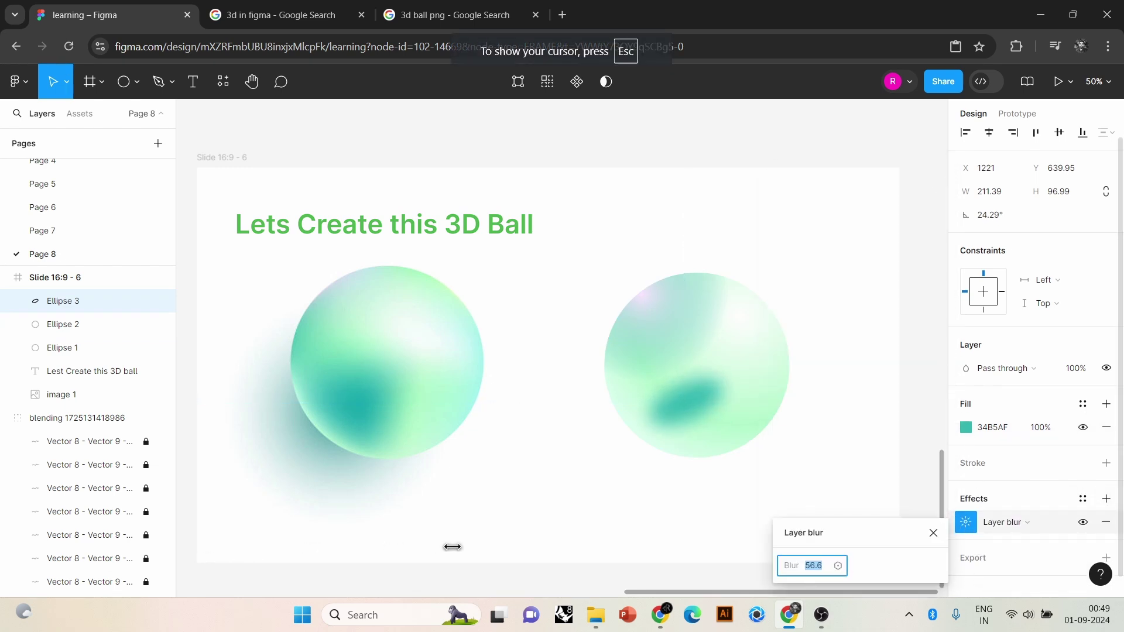
Enlarge the blurred teal ellipse to about 263×190 and nudge it down-left on the ball.
left_click(933, 533)
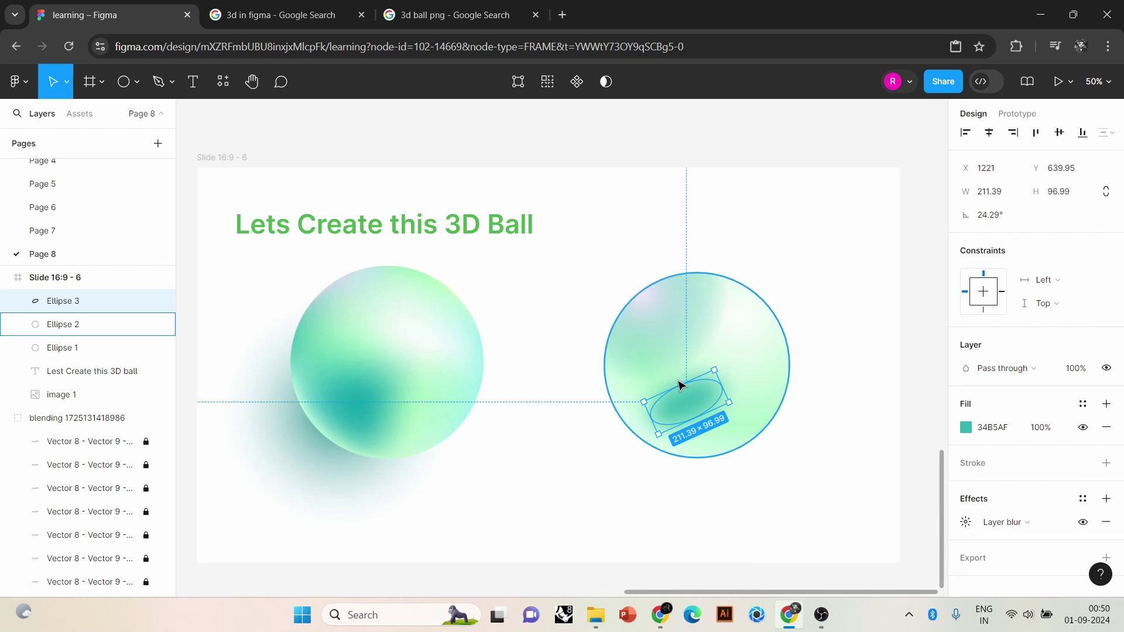
left_click_drag(679, 388, 670, 367)
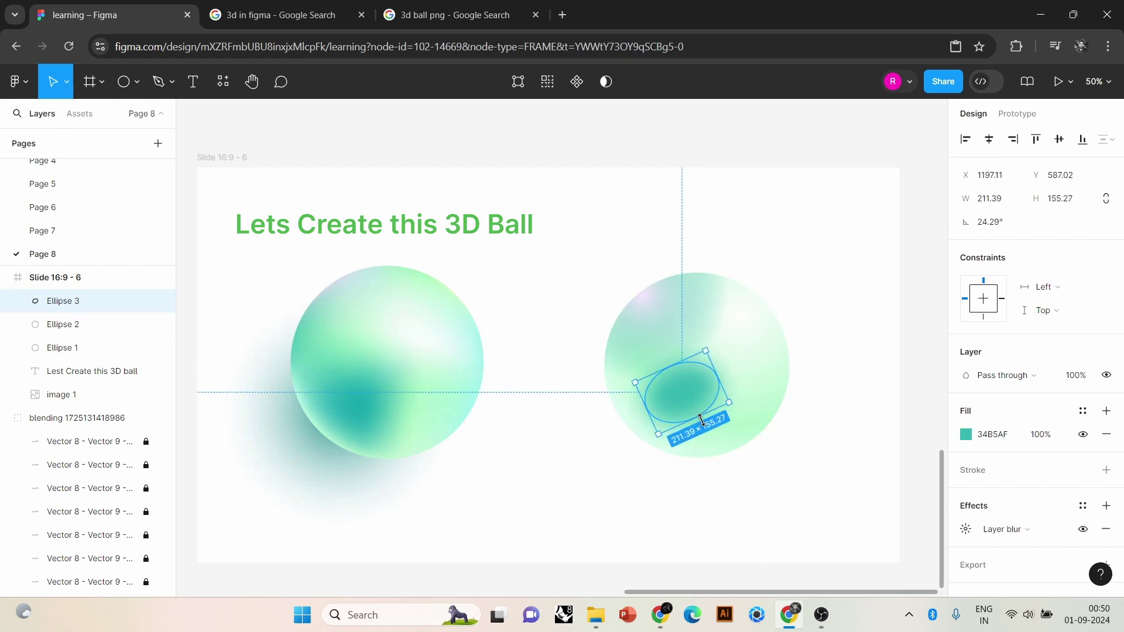
left_click_drag(702, 420, 709, 430)
left_click_drag(721, 386, 737, 374)
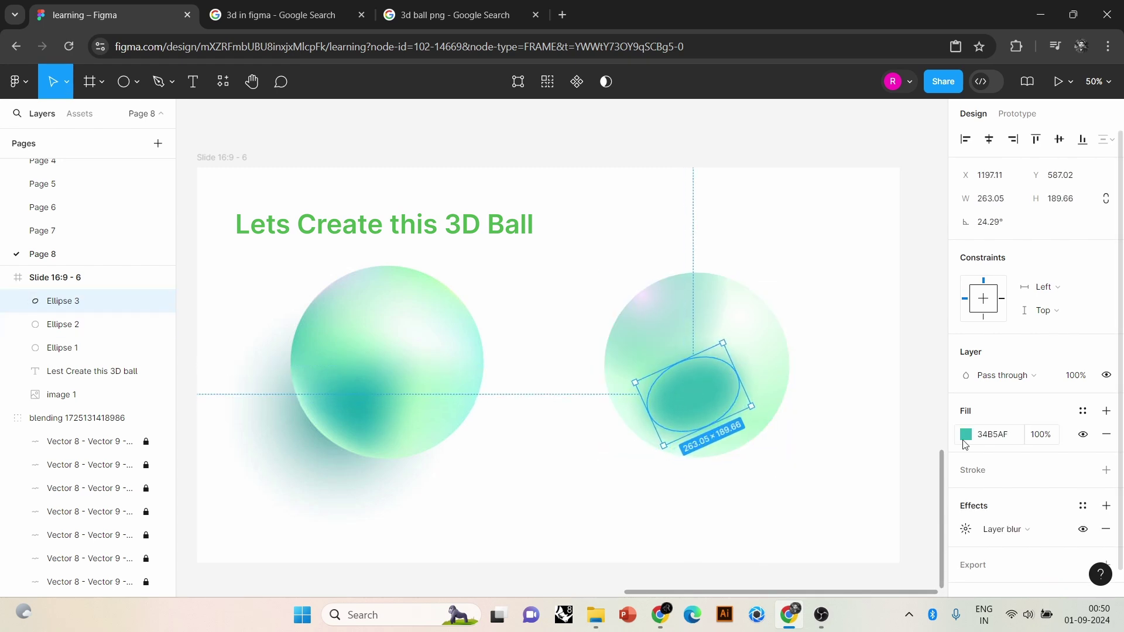
left_click(966, 529)
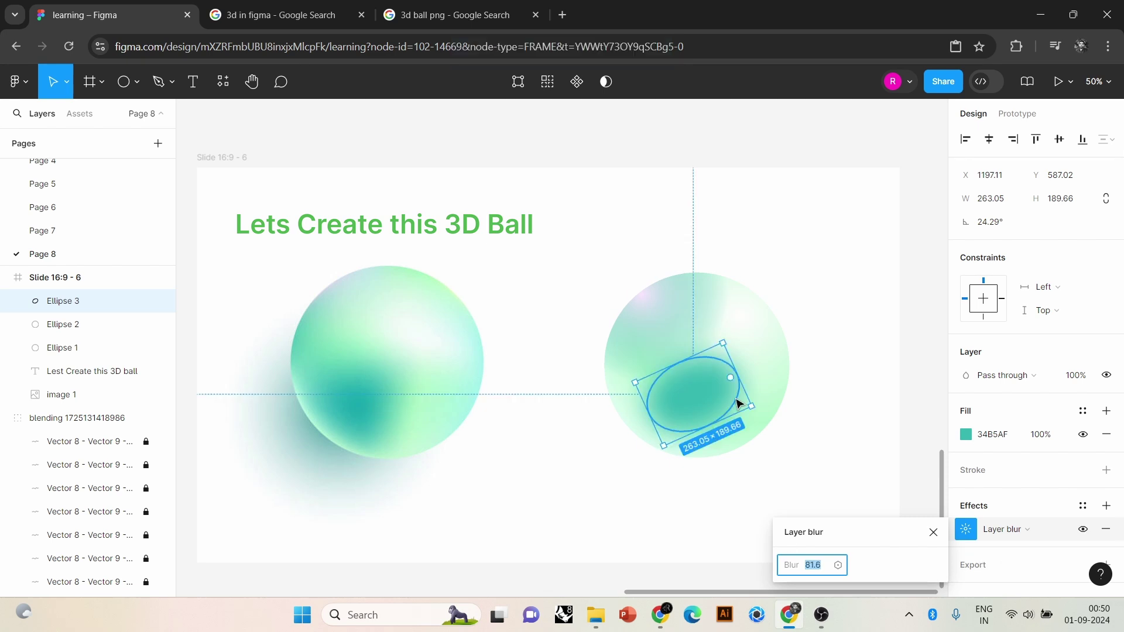
left_click_drag(686, 396, 679, 412)
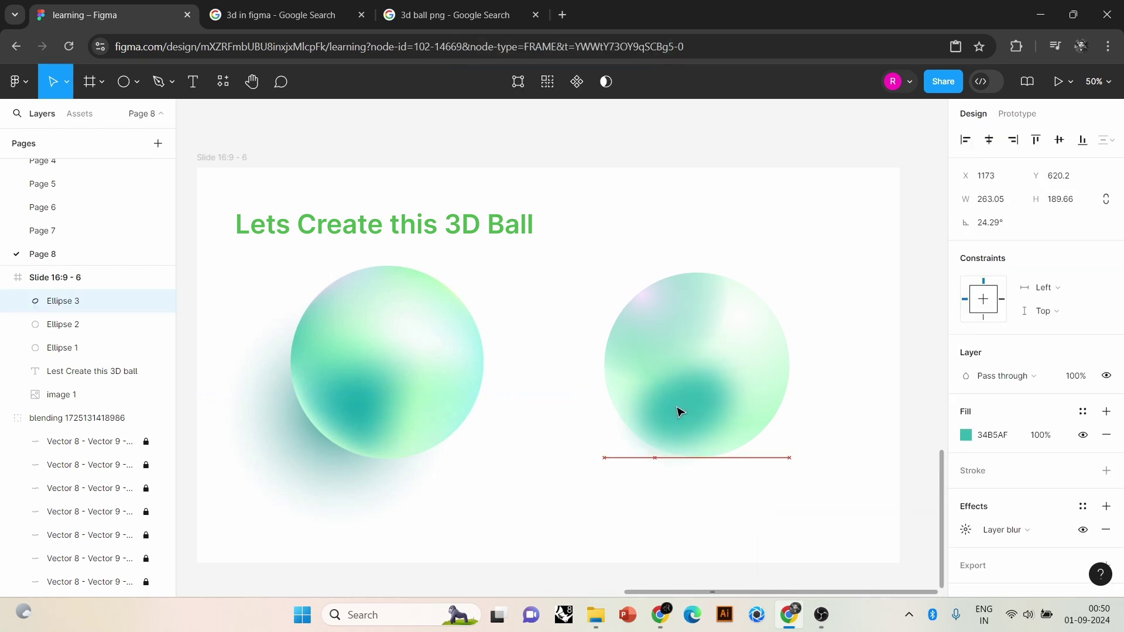
left_click(854, 470)
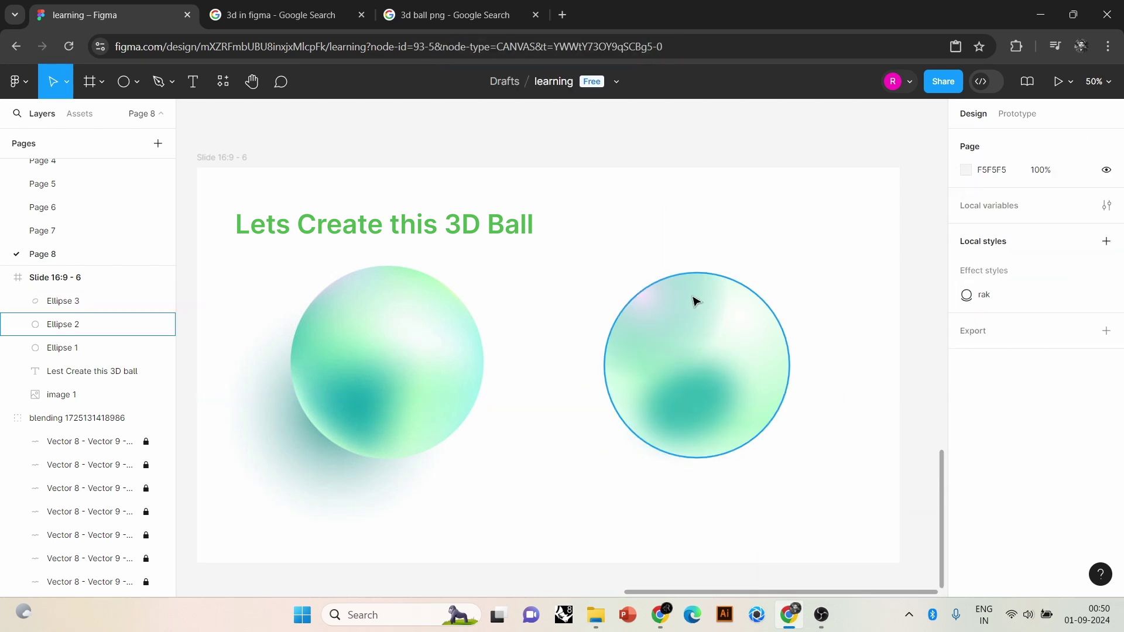
Duplicate the right ball's top gradient layer and rotate the copy to about -110°.
left_click(663, 313)
key("ctrl+d")
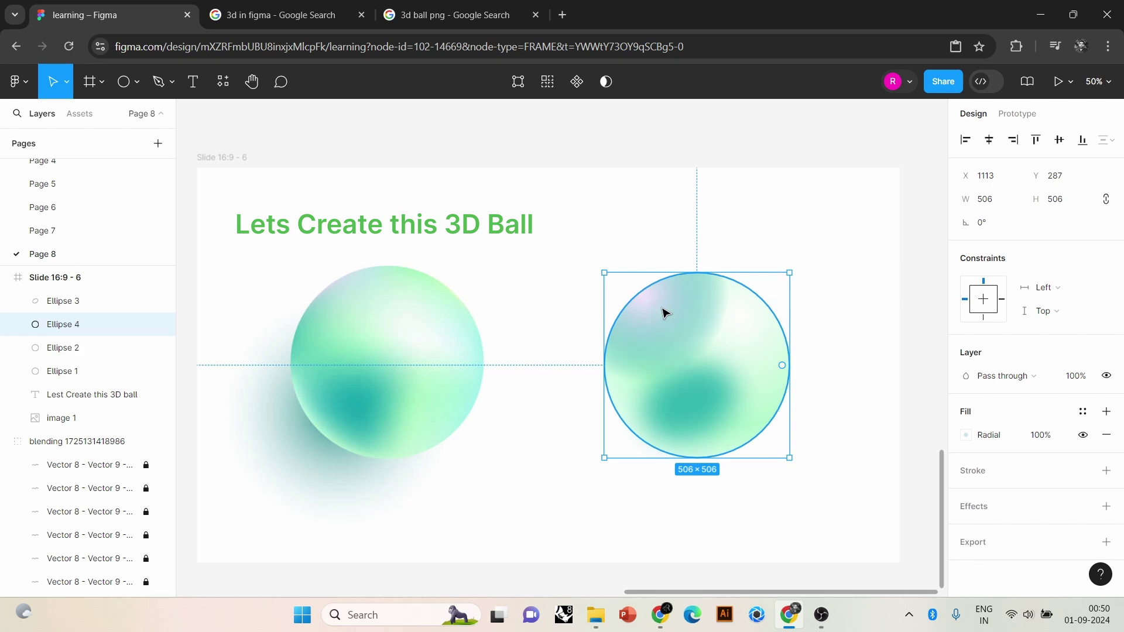
left_click_drag(797, 270, 796, 585)
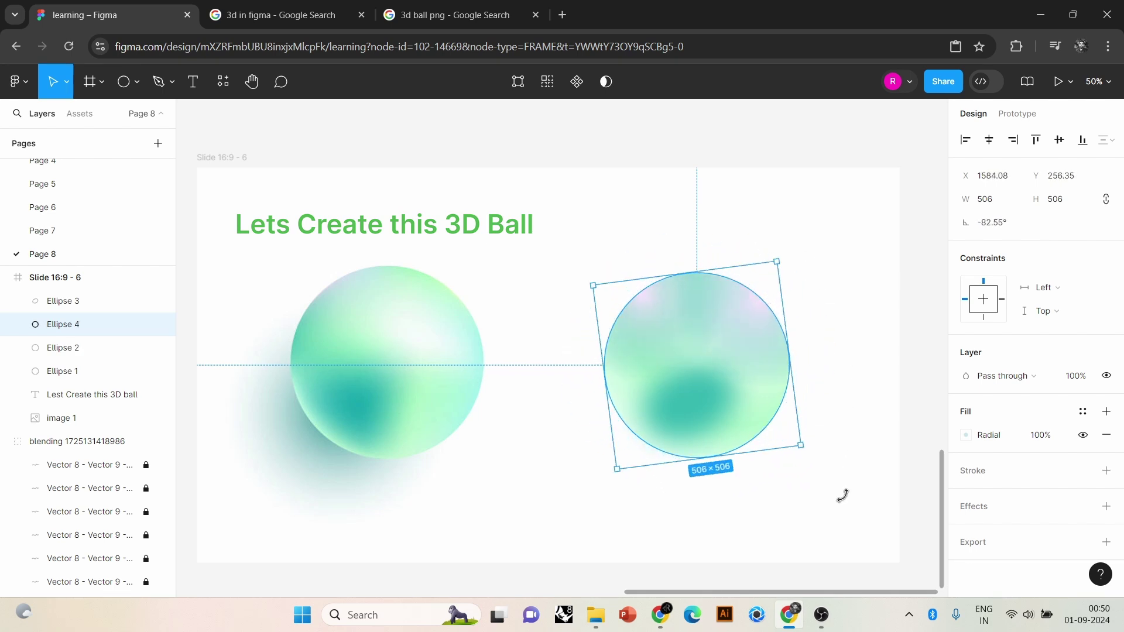
Stretch the copy's radial gradient rightward, tilt it up, and move the teal stop to 38%.
left_click(966, 435)
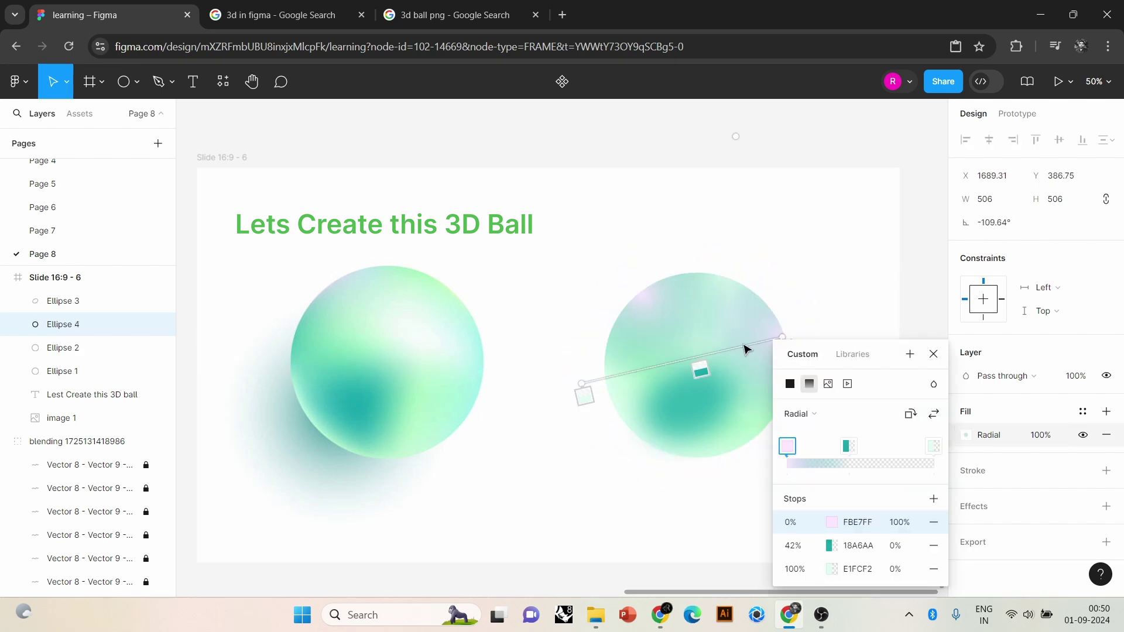
scroll(818, 275, "right", 5)
mouse_move(650, 301)
left_mouse_down()
mouse_move(729, 293)
mouse_move(760, 322)
mouse_move(708, 351)
mouse_move(710, 383)
mouse_move(722, 389)
left_mouse_up()
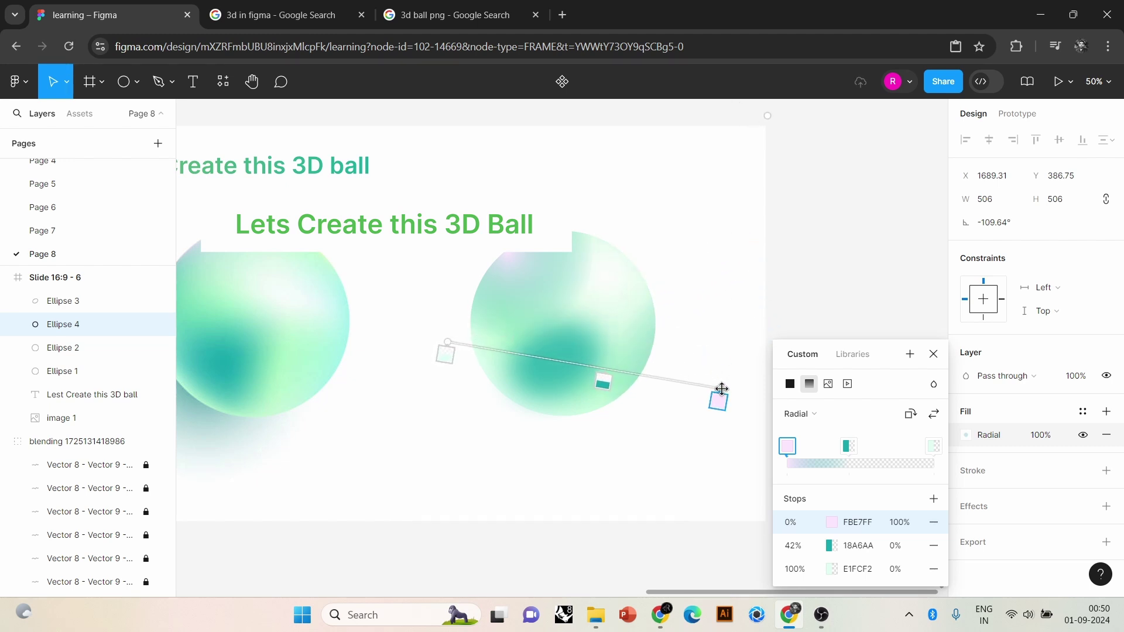
left_click_drag(603, 381, 618, 370)
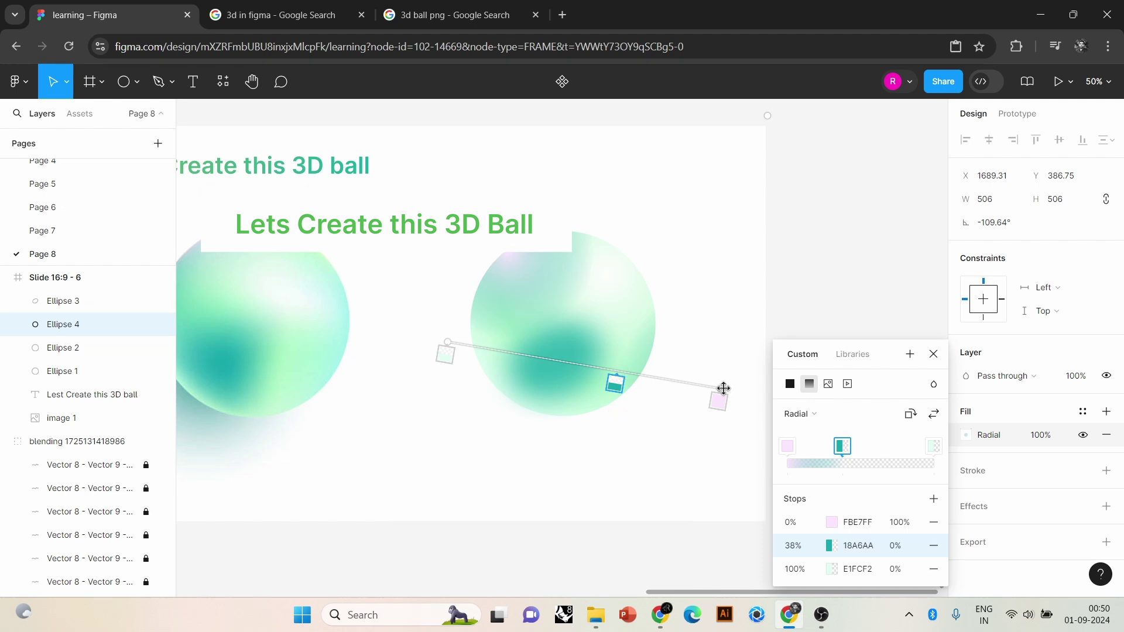
left_click_drag(724, 389, 721, 367)
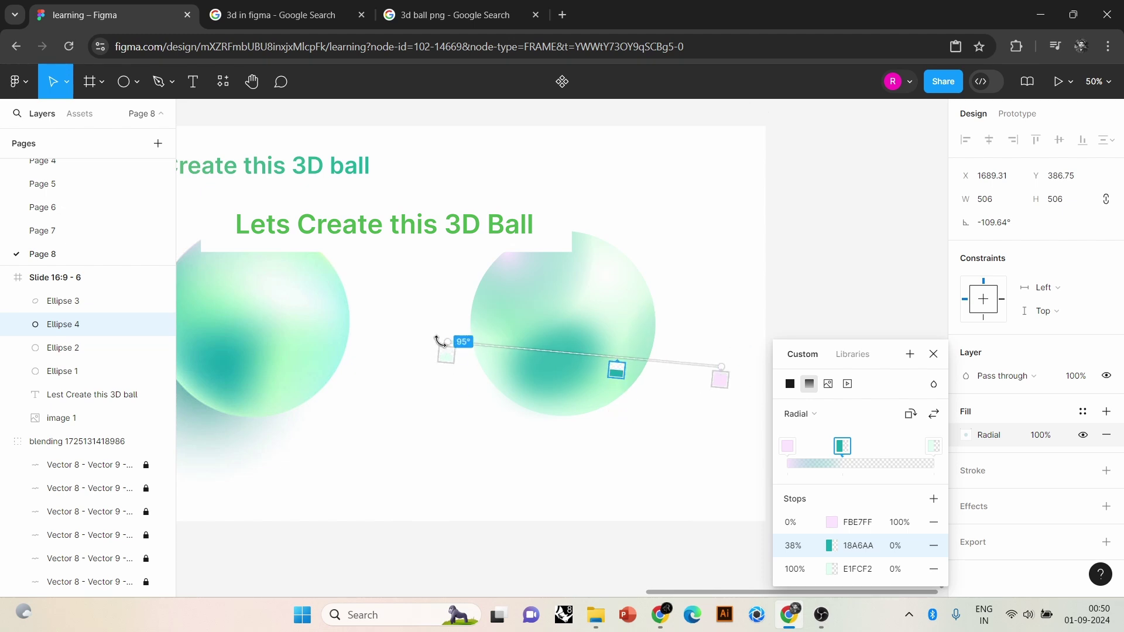
key("Escape")
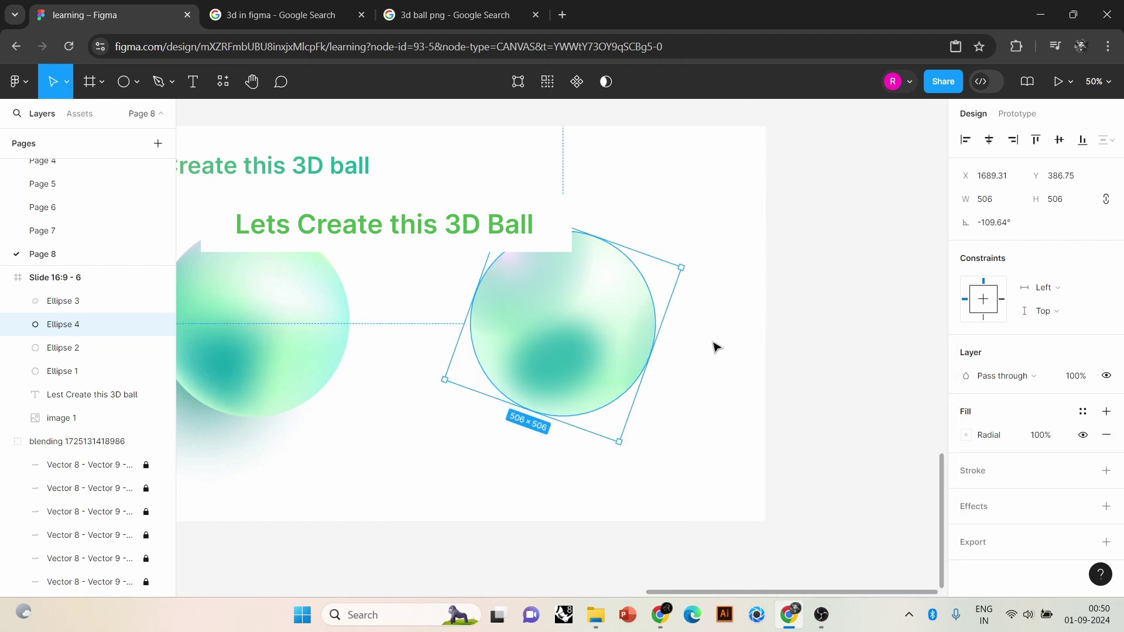
Lower Ellipse 2's fill opacity to 54%.
left_click(715, 346)
scroll(603, 389, "up", 2)
left_click(587, 291)
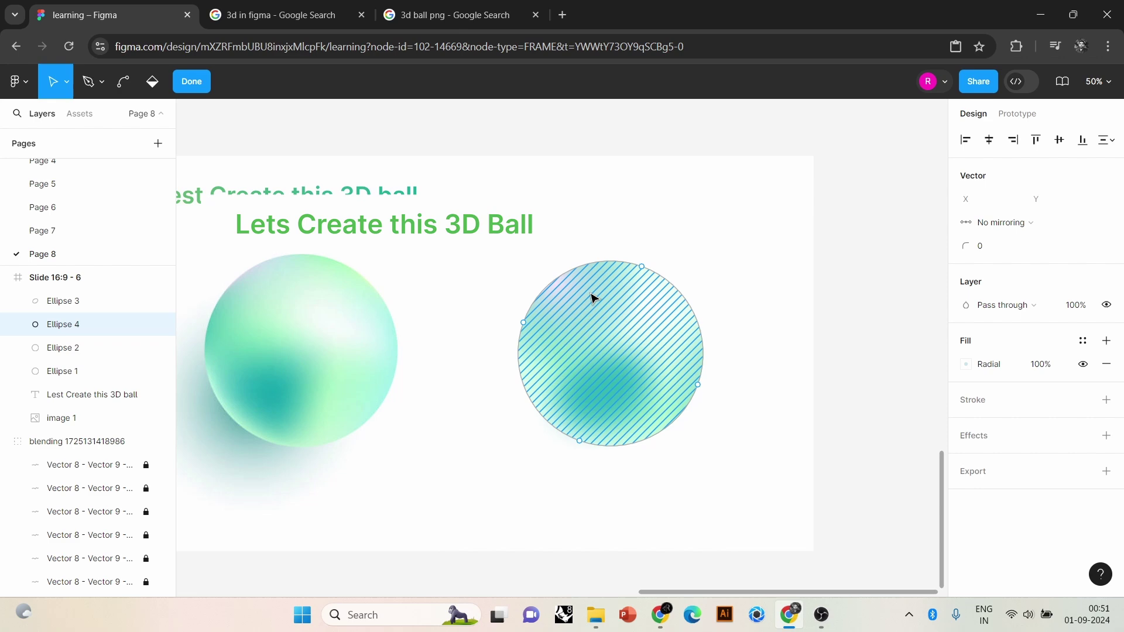
left_click(697, 253)
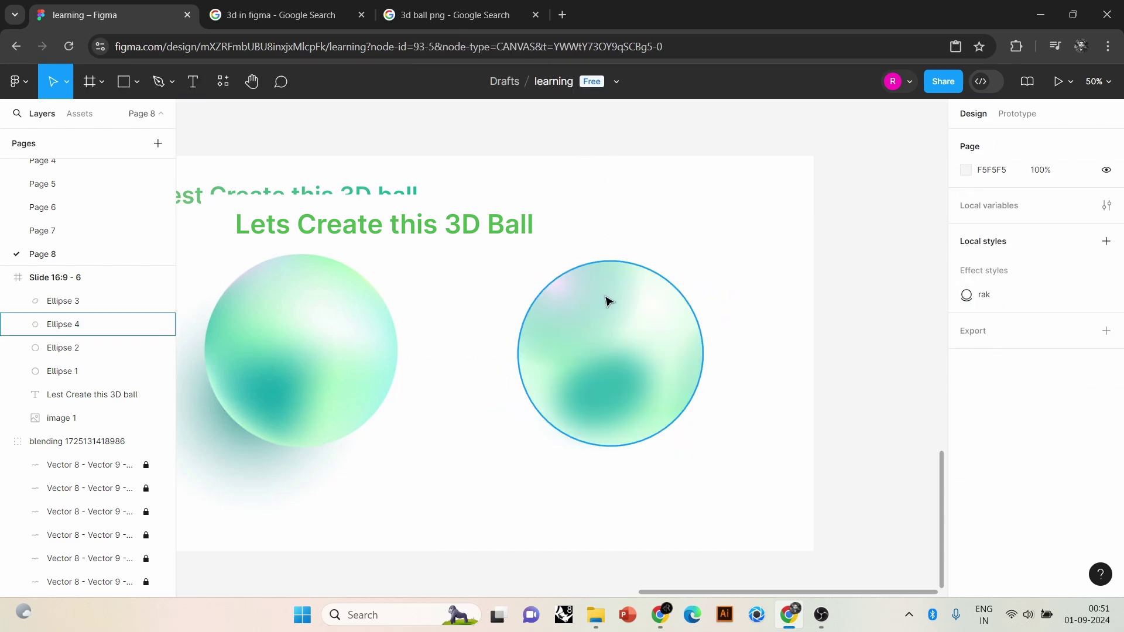
left_click(615, 309)
left_click(691, 328)
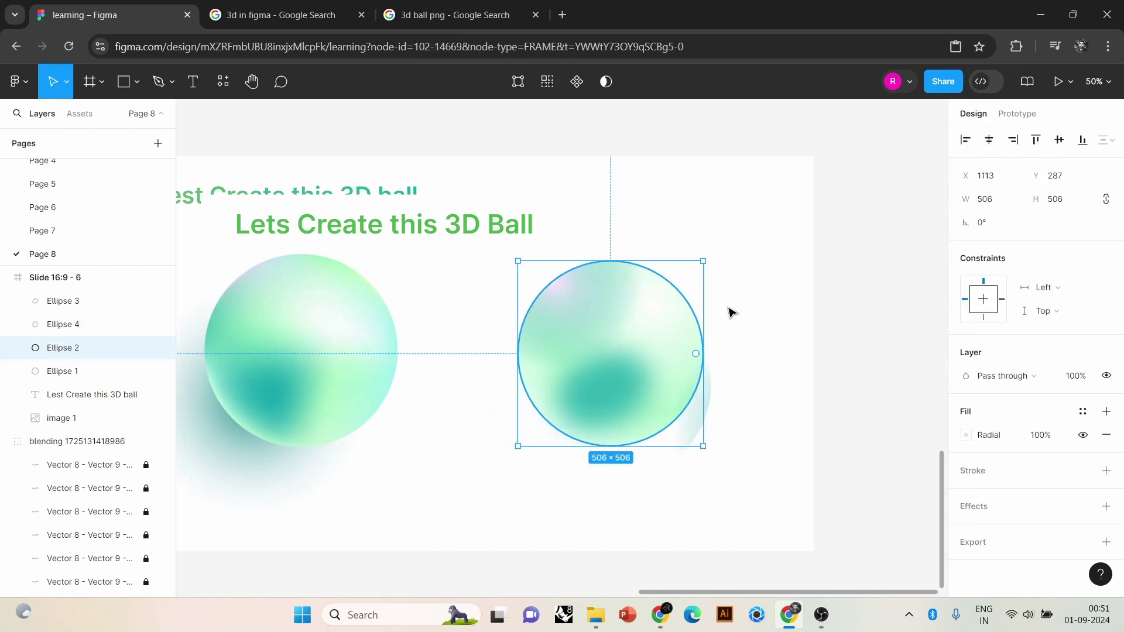
left_click_drag(1026, 436, 969, 439)
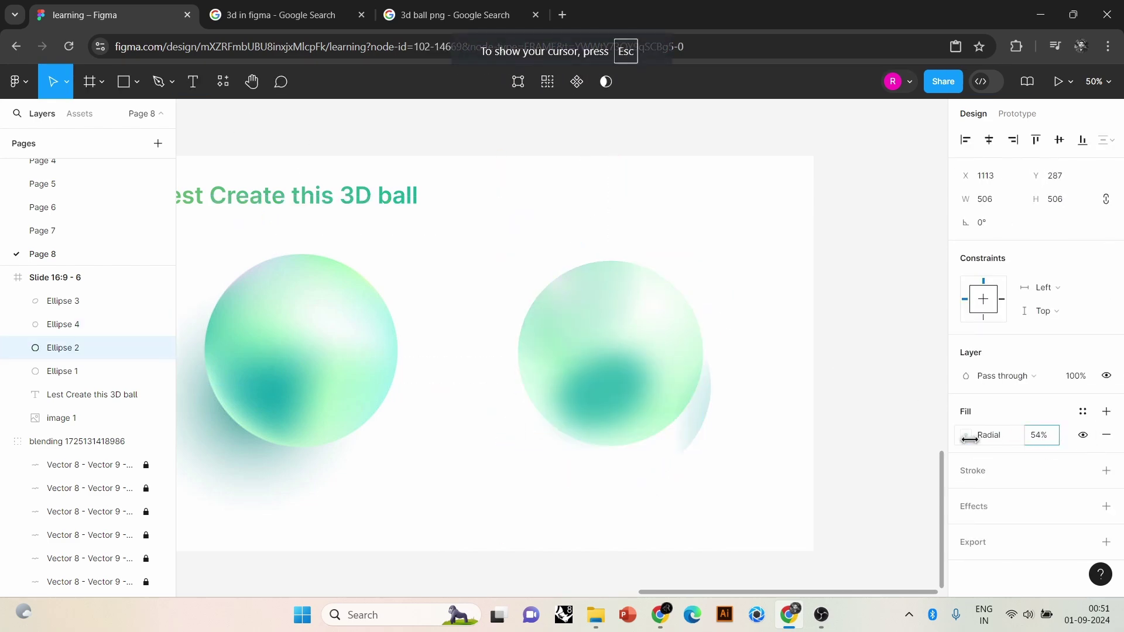
left_click(923, 326)
Marquee-select all four ellipses of the right ball.
left_click(697, 394)
left_click(758, 416)
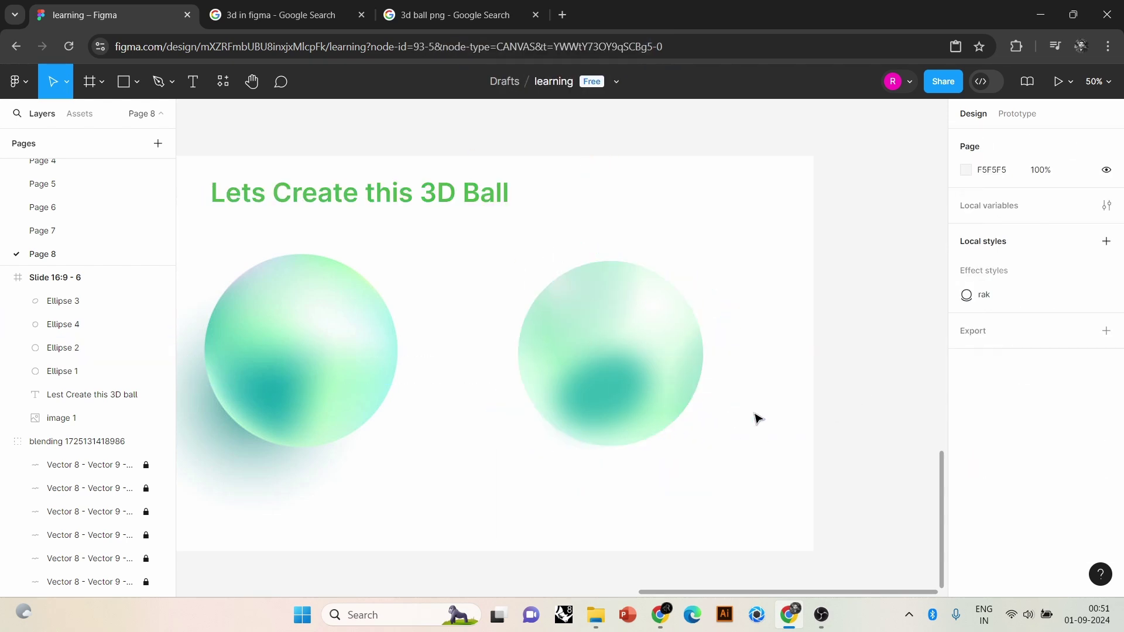
scroll(775, 432, "up", 2)
mouse_move(782, 207)
left_mouse_down()
mouse_move(646, 384)
mouse_move(588, 421)
left_mouse_up()
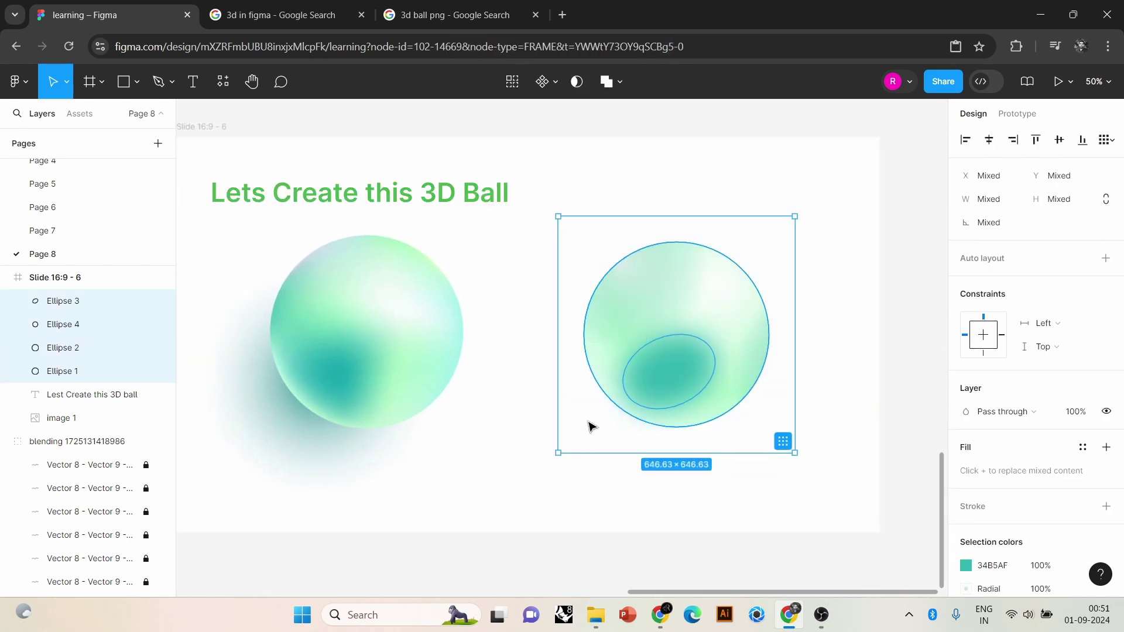
Group the right ball's four ellipses as Group 1 and add a drop shadow offset X -30, Y 58.
key("ctrl+g")
scroll(1048, 410, "down", 3)
left_click(1105, 507)
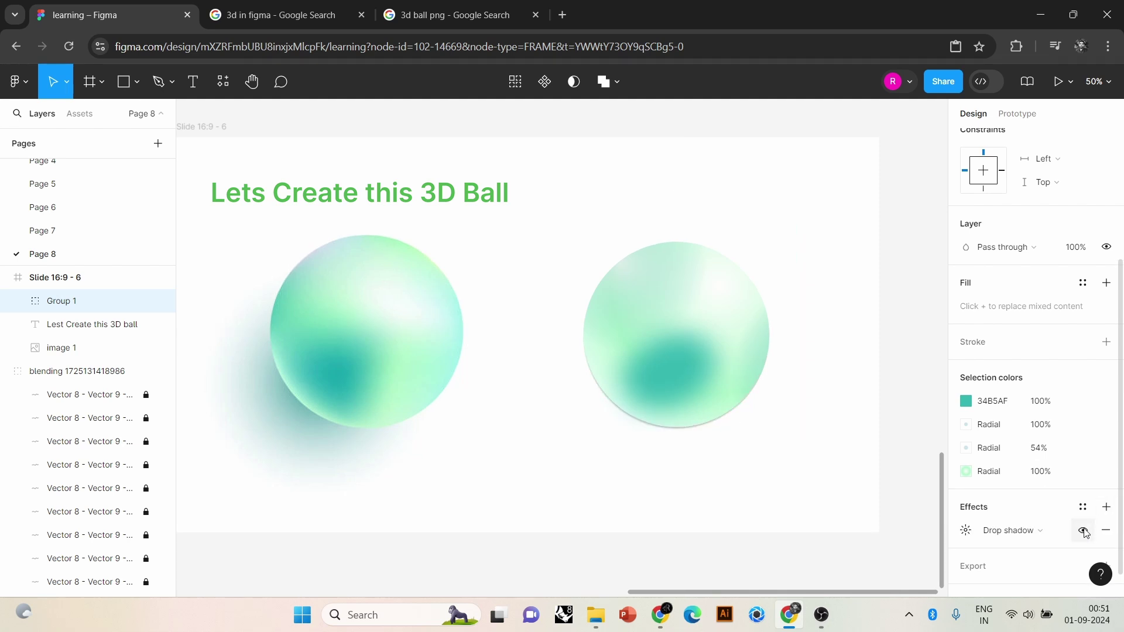
left_click(1048, 530)
left_click(966, 531)
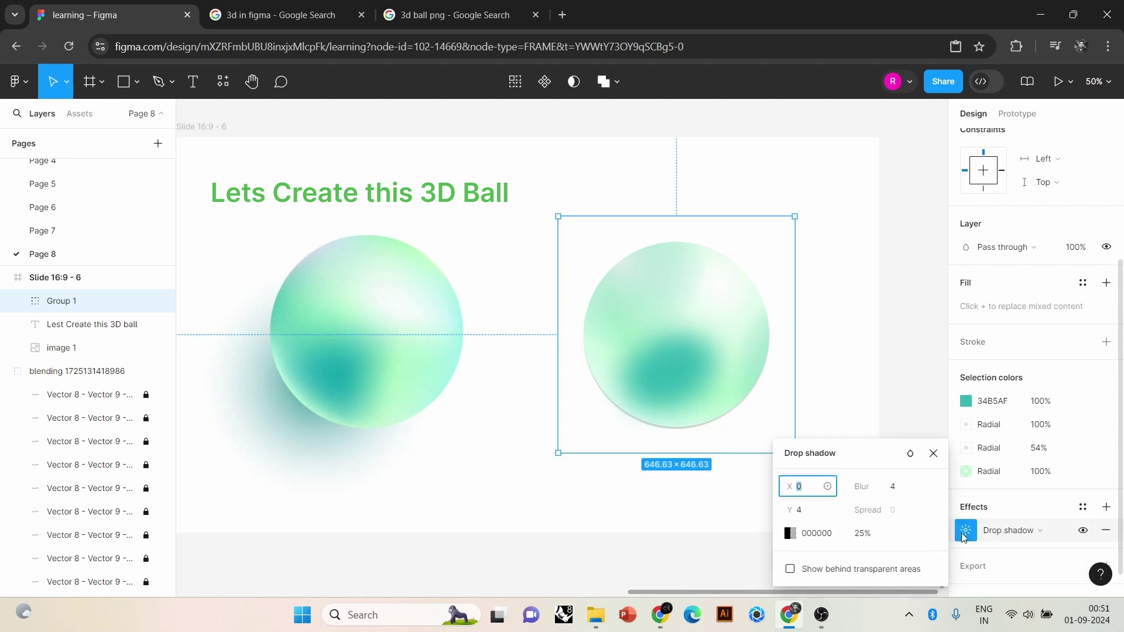
left_click_drag(789, 486, 774, 495)
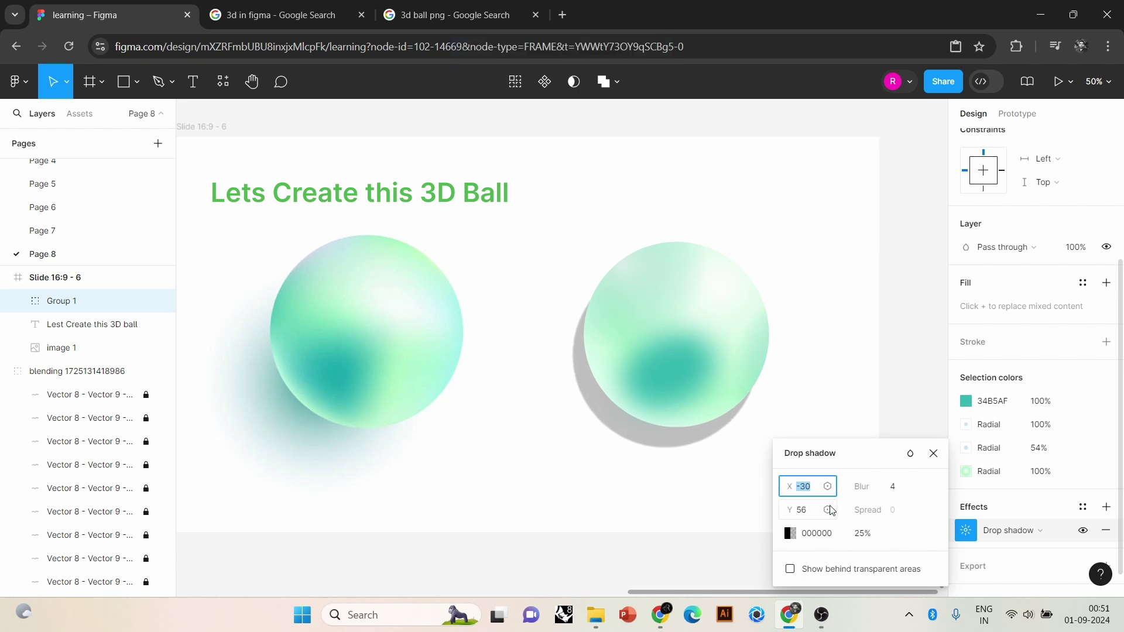
left_click_drag(835, 511, 835, 497)
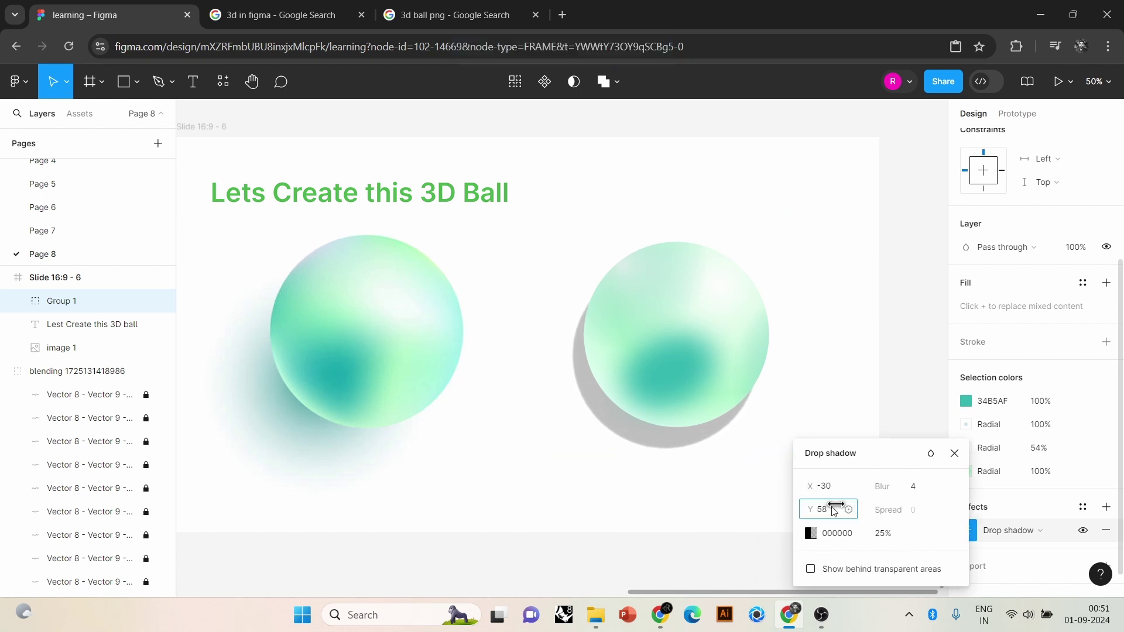
left_click(810, 533)
Set the drop shadow colour to teal 76B8B7 sampled from the left ball's shadow.
left_click(724, 536)
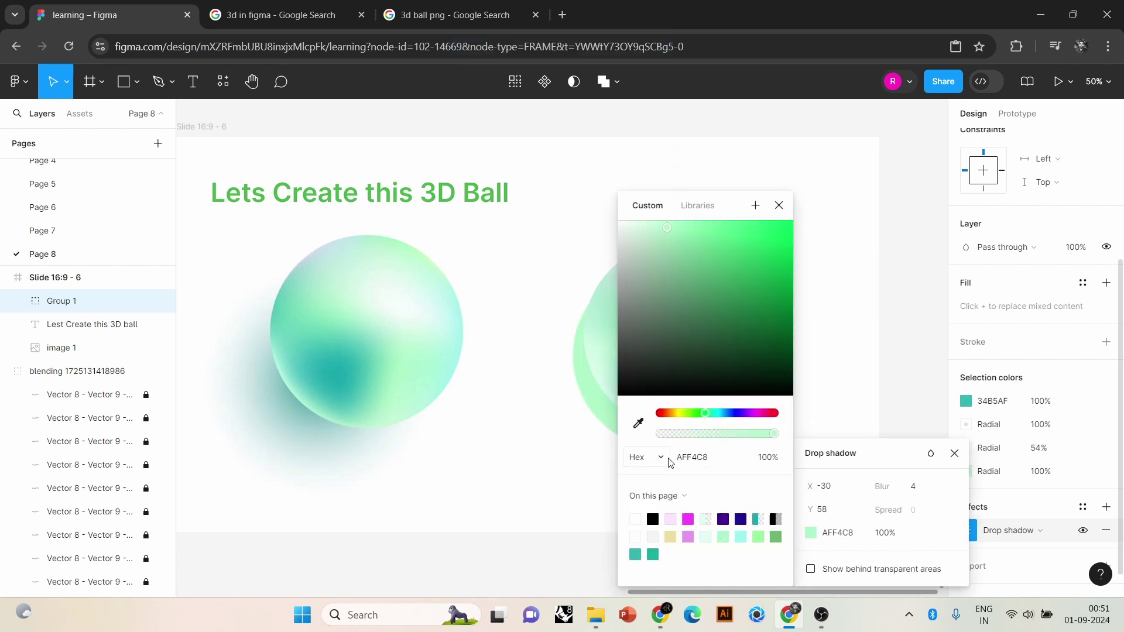
left_click(642, 431)
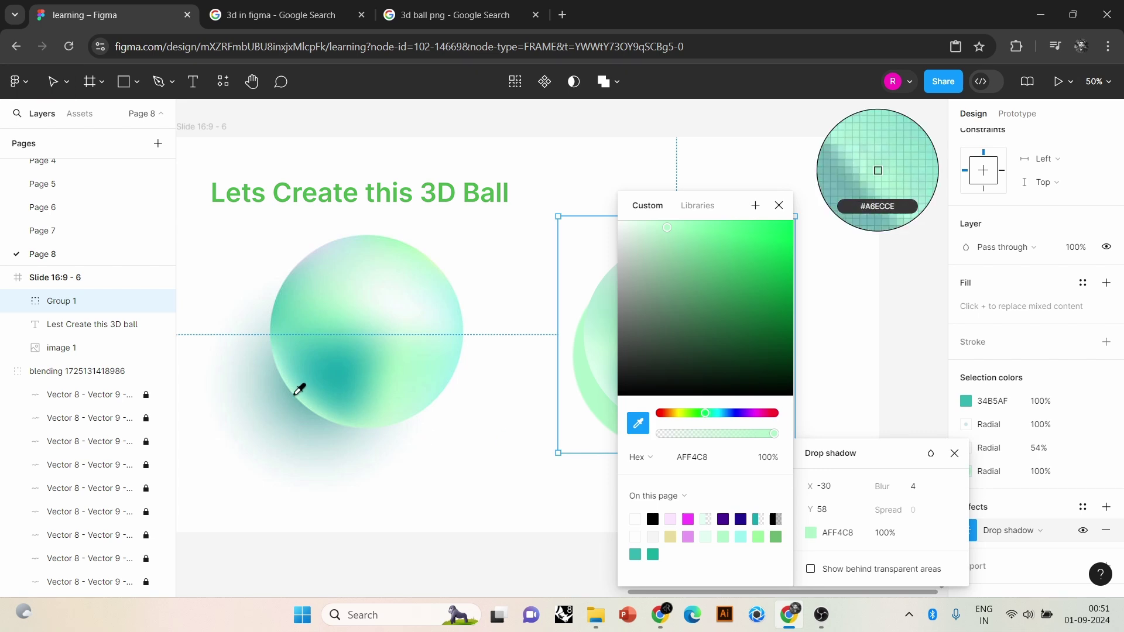
left_click(306, 401)
left_click(779, 204)
Blur the drop shadow to 159.2 and offset it to about X -74, Y 114.
left_click_drag(916, 492, 687, 587)
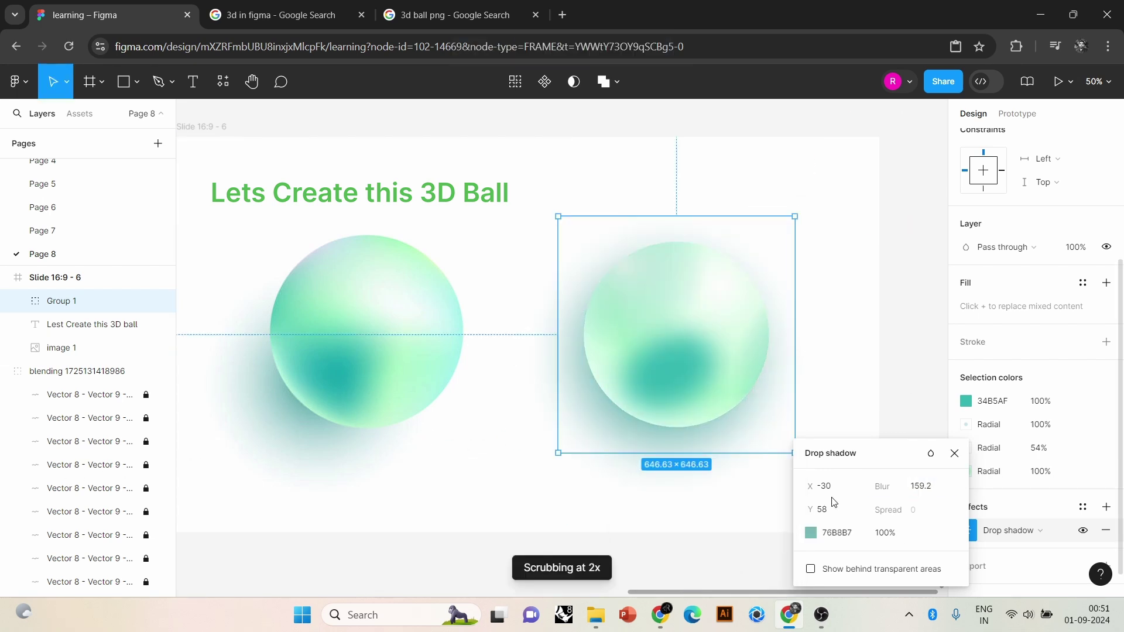
left_click_drag(843, 496, 972, 504)
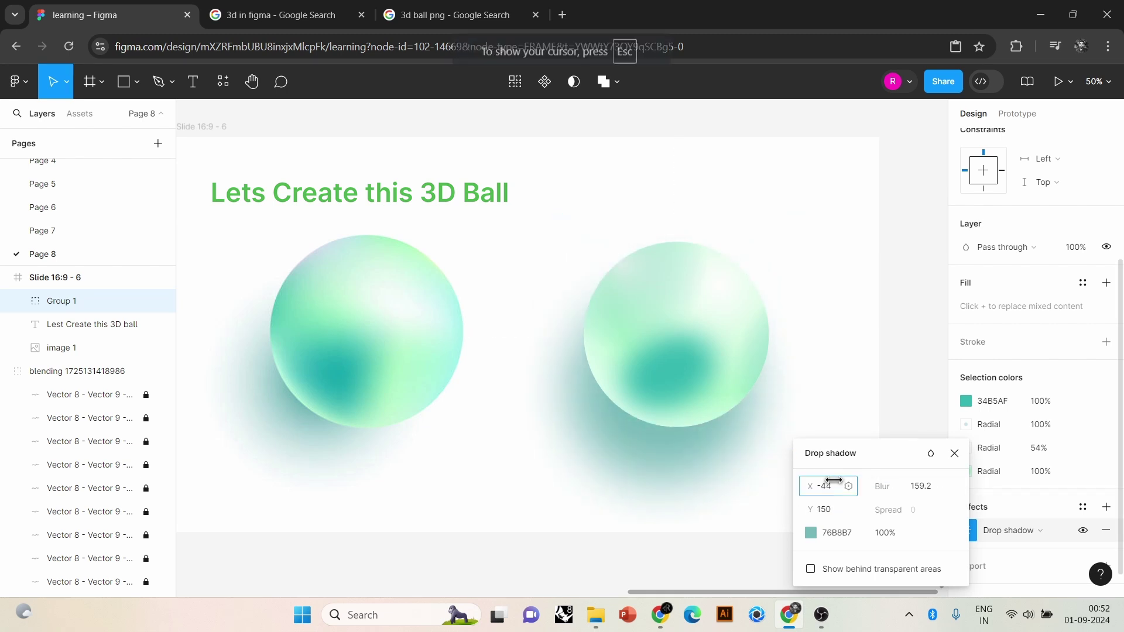
left_click_drag(809, 486, 863, 517)
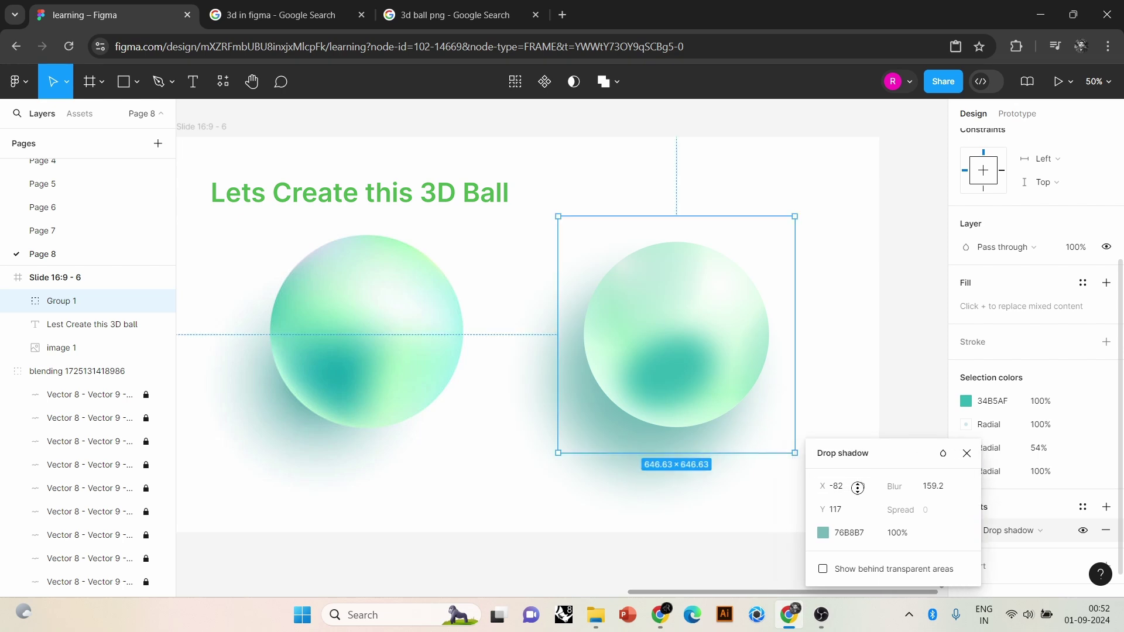
left_click_drag(846, 484, 891, 484)
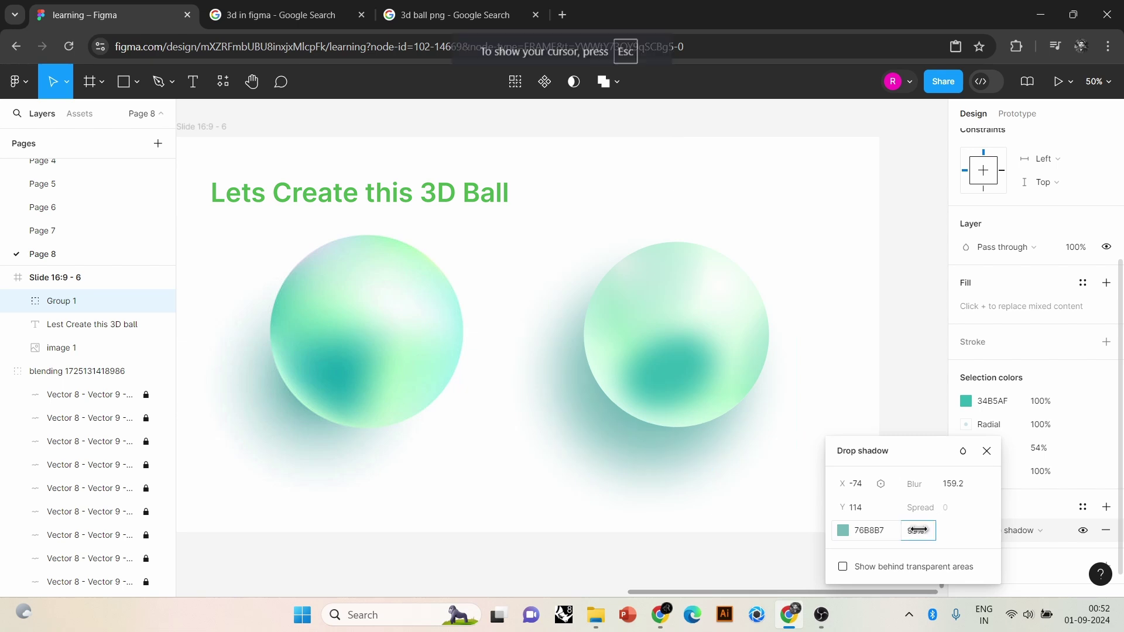
Close the shadow settings and deselect the group to preview the finished ball.
left_click(986, 451)
left_click(895, 342)
left_click(756, 356)
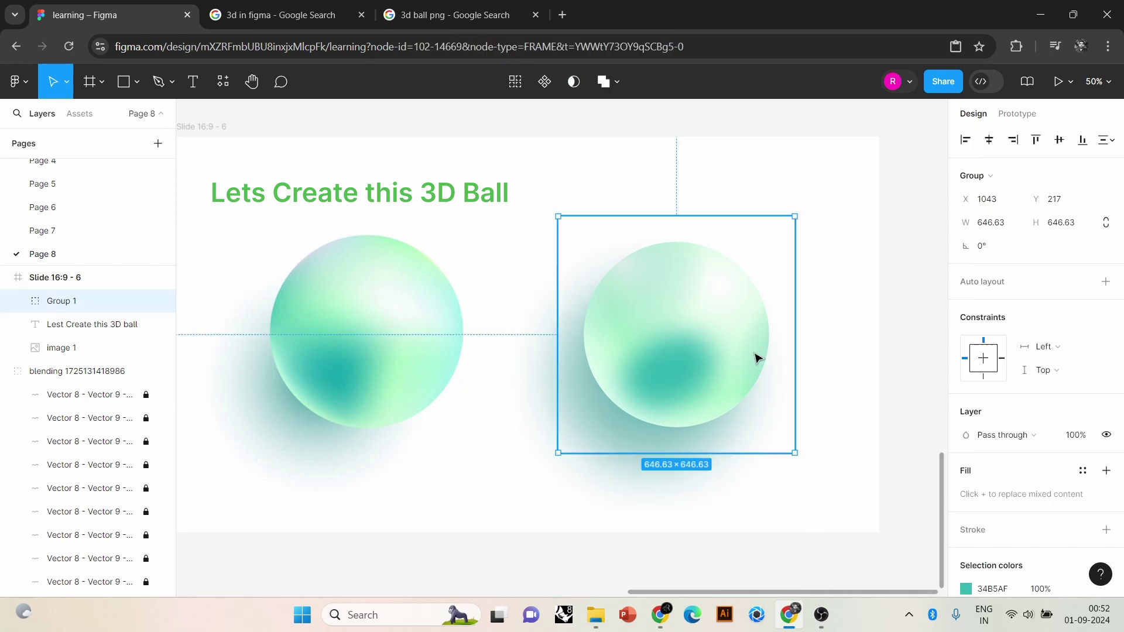
left_click(836, 308)
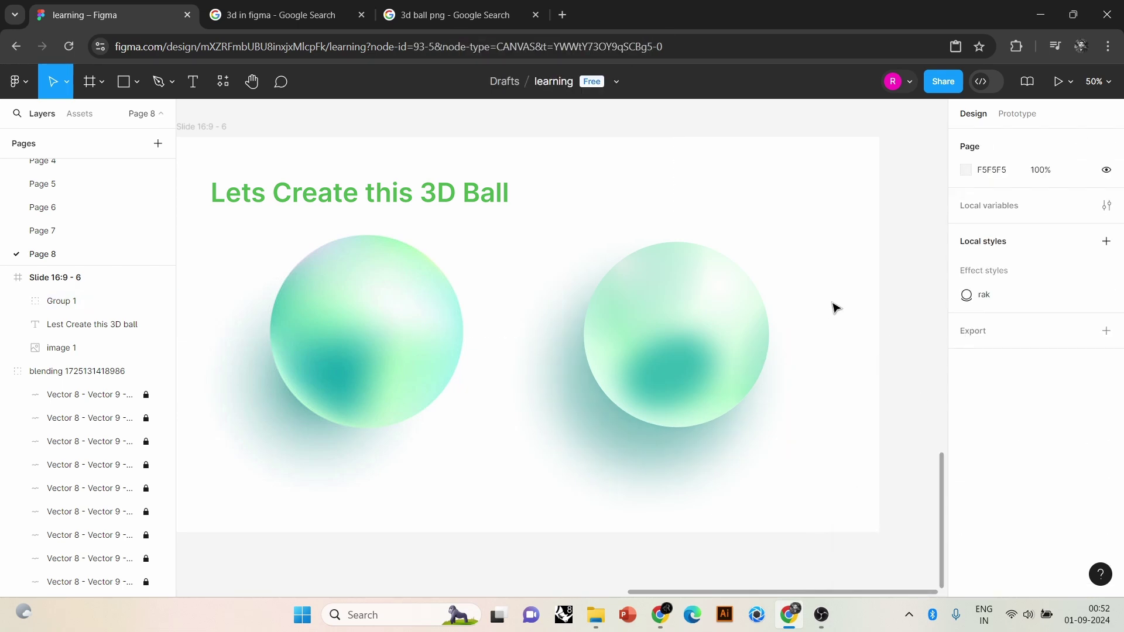